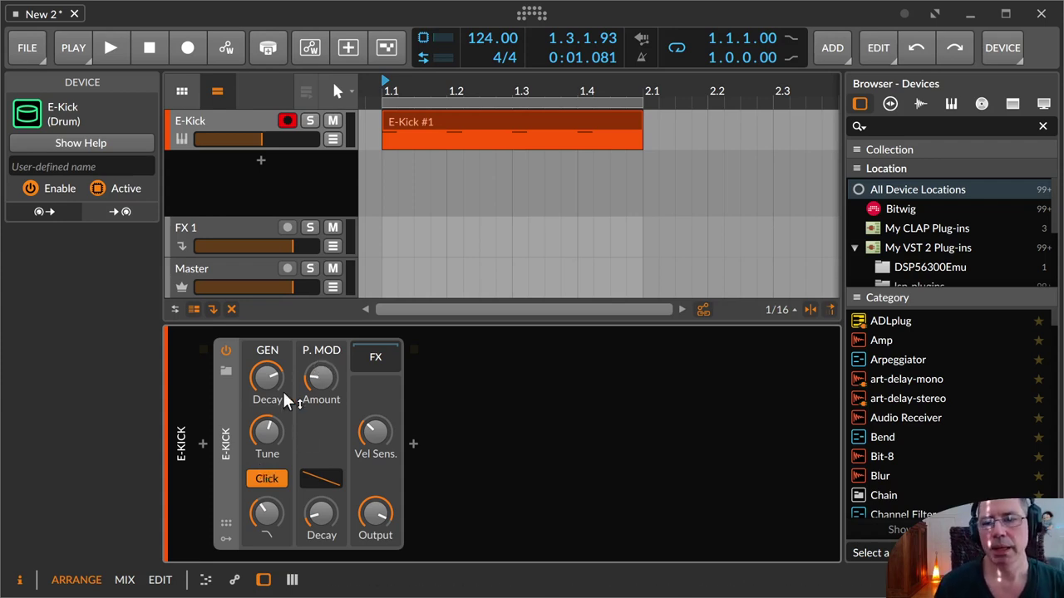
Browse the E-Kick kick presets, then cancel so the original E-Kick sound stays loaded
{"action": "left_click", "coordinate": [225, 370]}
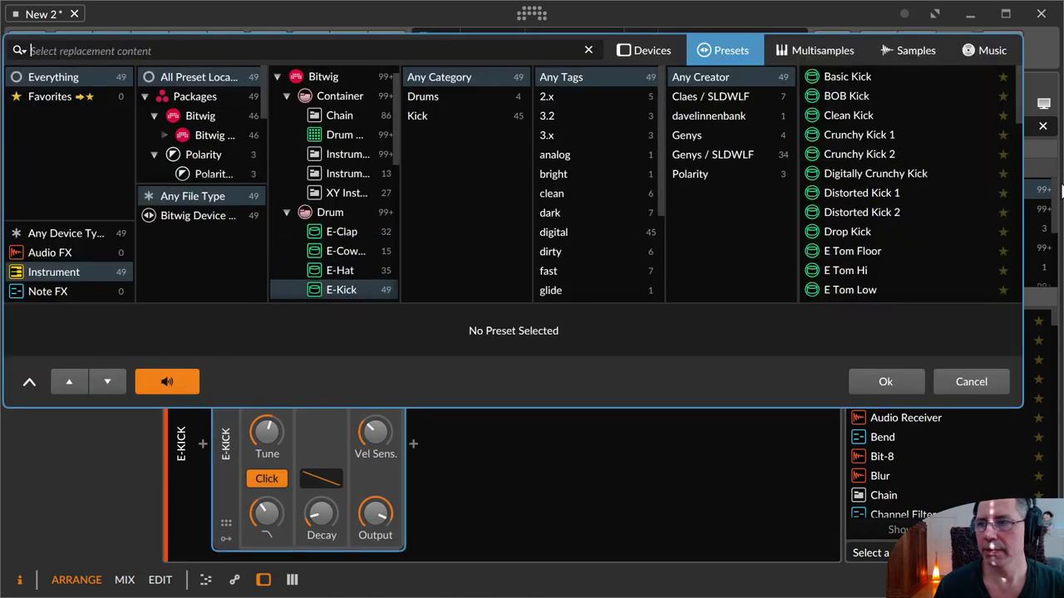
{"action": "scroll", "coordinate": [972, 165], "scroll_direction": "down", "scroll_amount": 10}
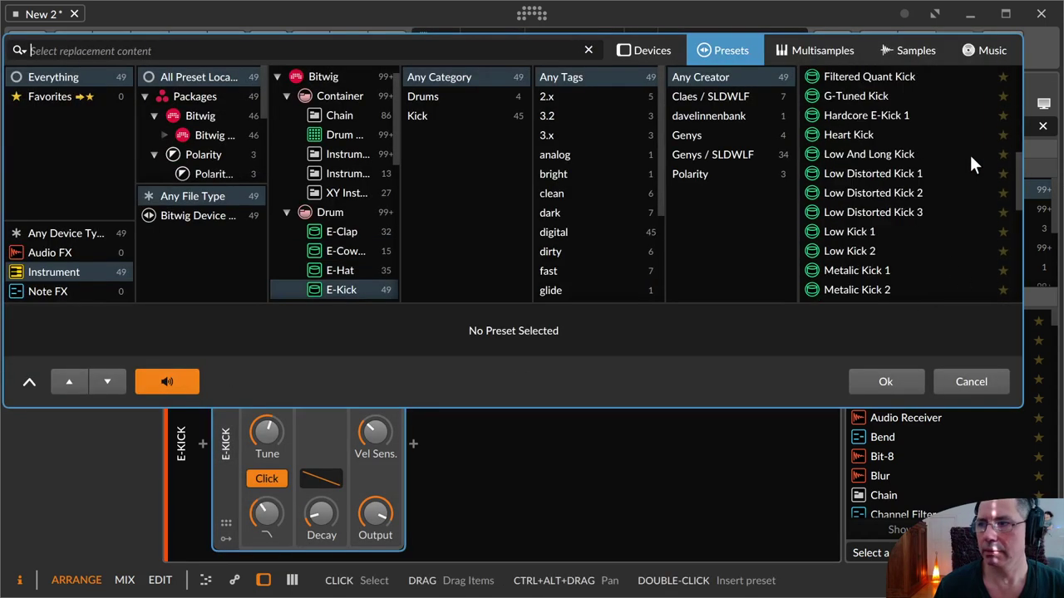
{"action": "scroll", "coordinate": [972, 164], "scroll_direction": "up", "scroll_amount": 3}
{"action": "scroll", "coordinate": [972, 164], "scroll_direction": "up", "scroll_amount": 6}
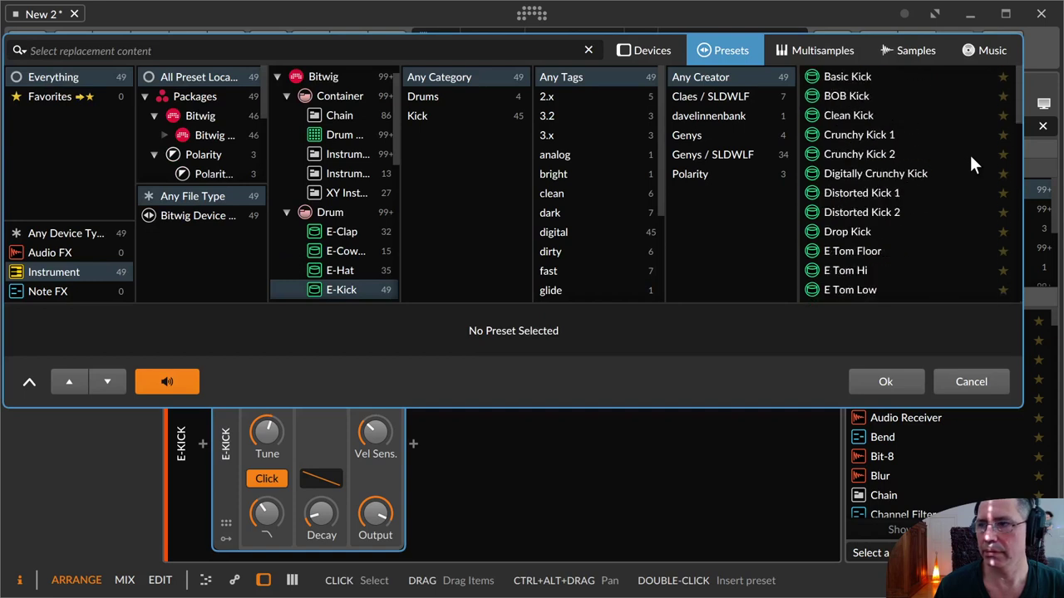
{"action": "scroll", "coordinate": [972, 164], "scroll_direction": "down", "scroll_amount": 10}
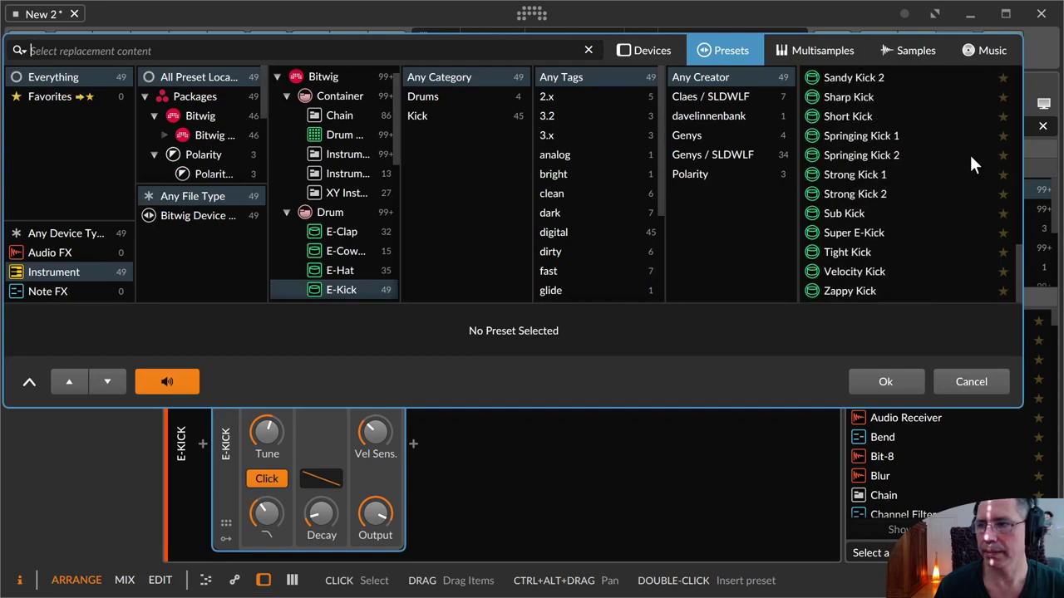
{"action": "key", "text": "Escape"}
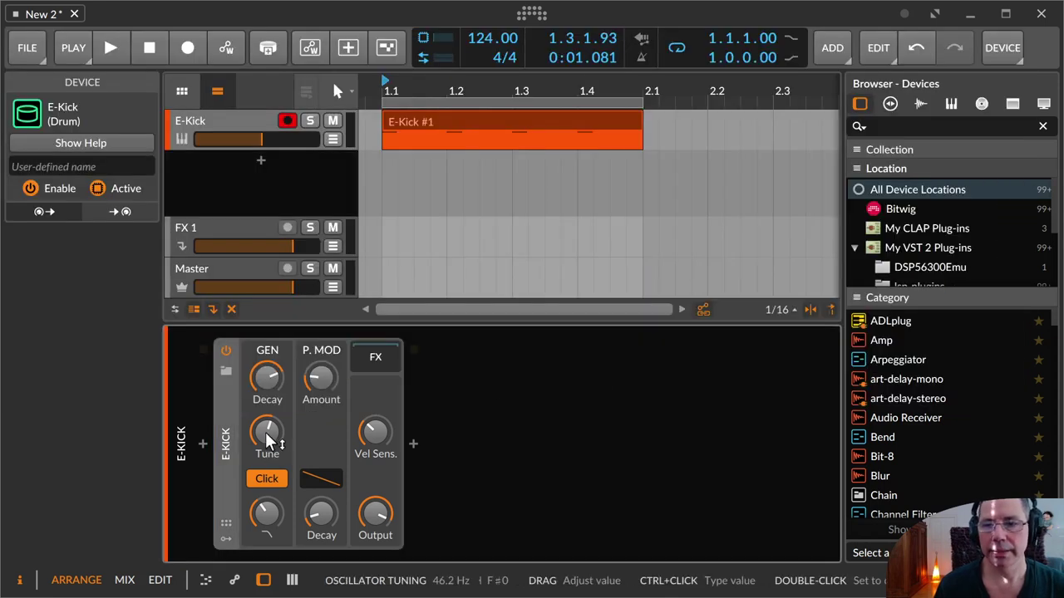
A/B the E-Kick attack click, leave it on, and set its low-pass cutoff near 463 Hz
{"action": "left_click", "coordinate": [262, 479]}
{"action": "left_click", "coordinate": [262, 478]}
{"action": "left_click", "coordinate": [262, 479]}
{"action": "left_click", "coordinate": [264, 479]}
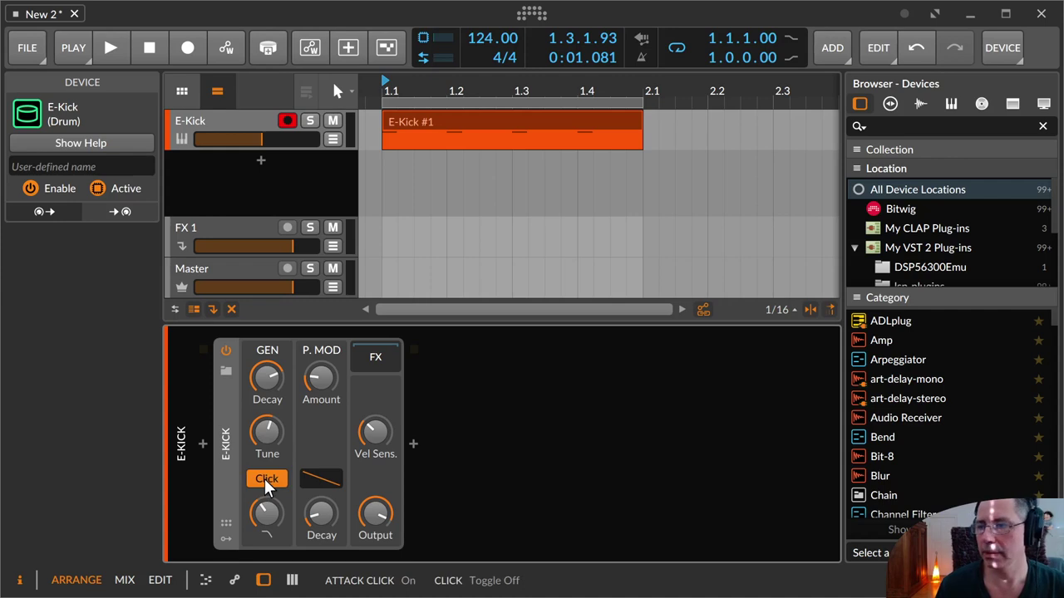
{"action": "left_click", "coordinate": [264, 479]}
{"action": "left_click", "coordinate": [264, 479]}
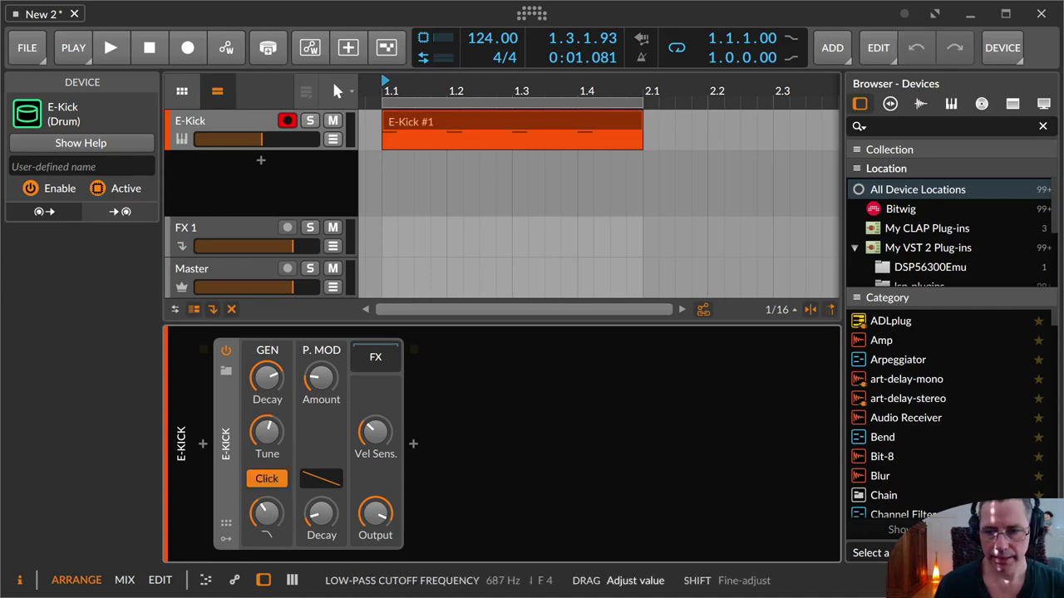
{"action": "left_click_drag", "start_coordinate": [266, 513], "coordinate": [305, 441]}
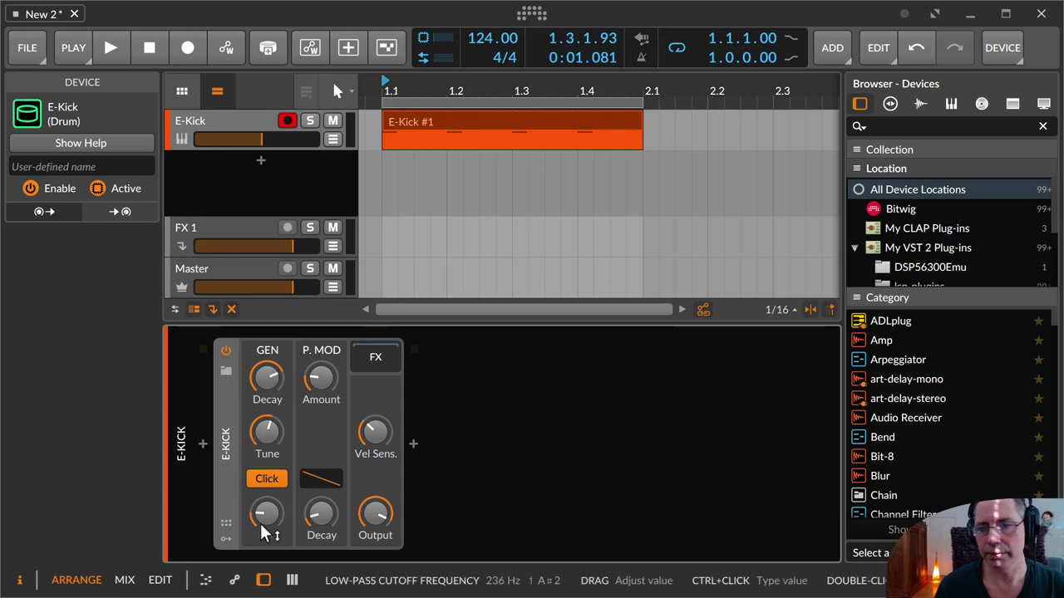
{"action": "left_click_drag", "start_coordinate": [264, 519], "coordinate": [250, 434]}
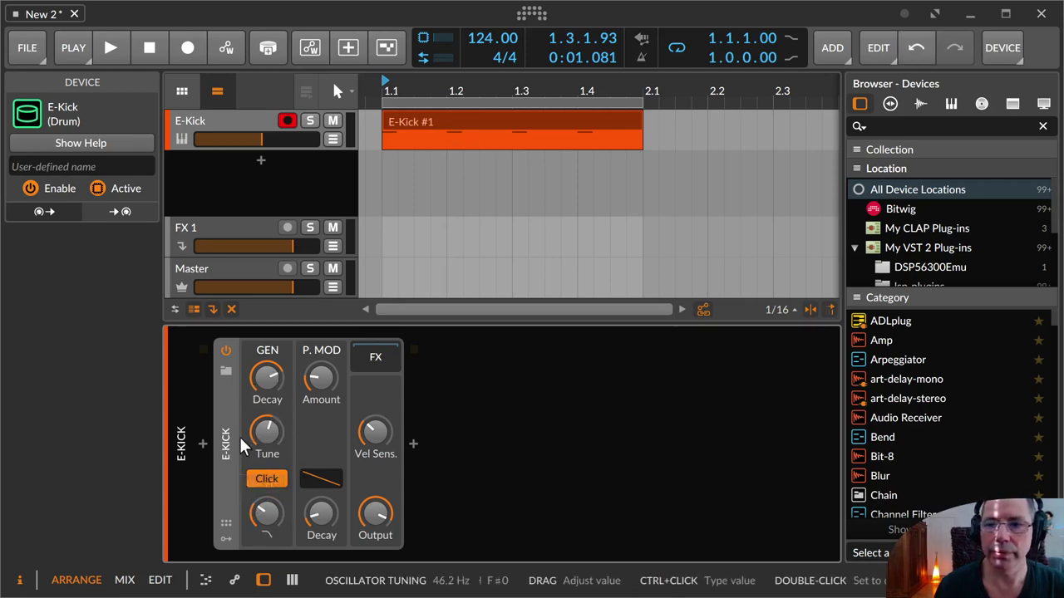
While the kick plays, shorten Decay to 930 ms and retune the E-Kick to 41.8 Hz (E0)
{"action": "key", "text": "space"}
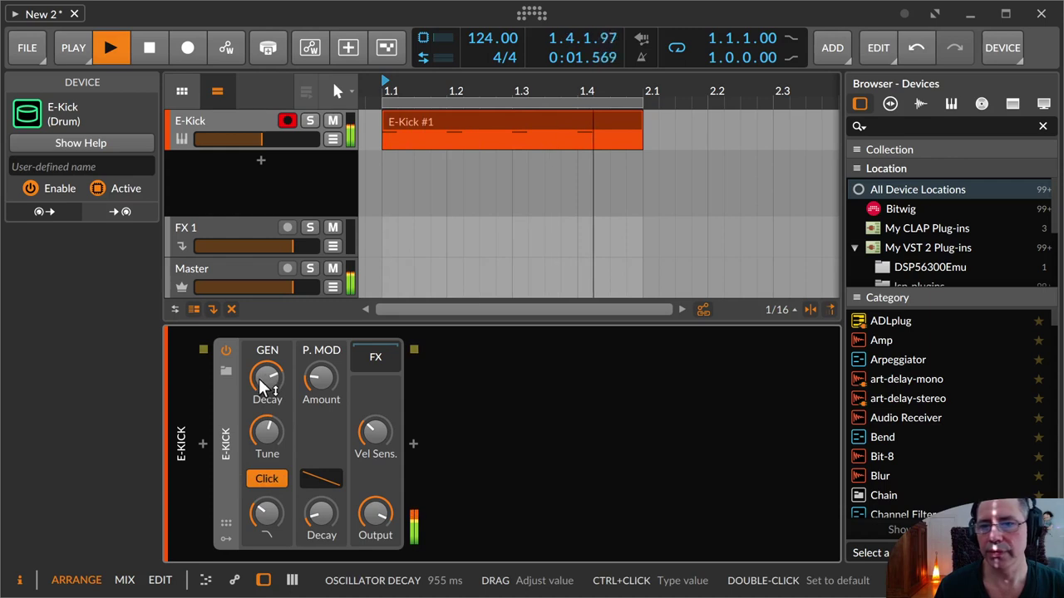
{"action": "left_click_drag", "start_coordinate": [264, 385], "coordinate": [264, 413]}
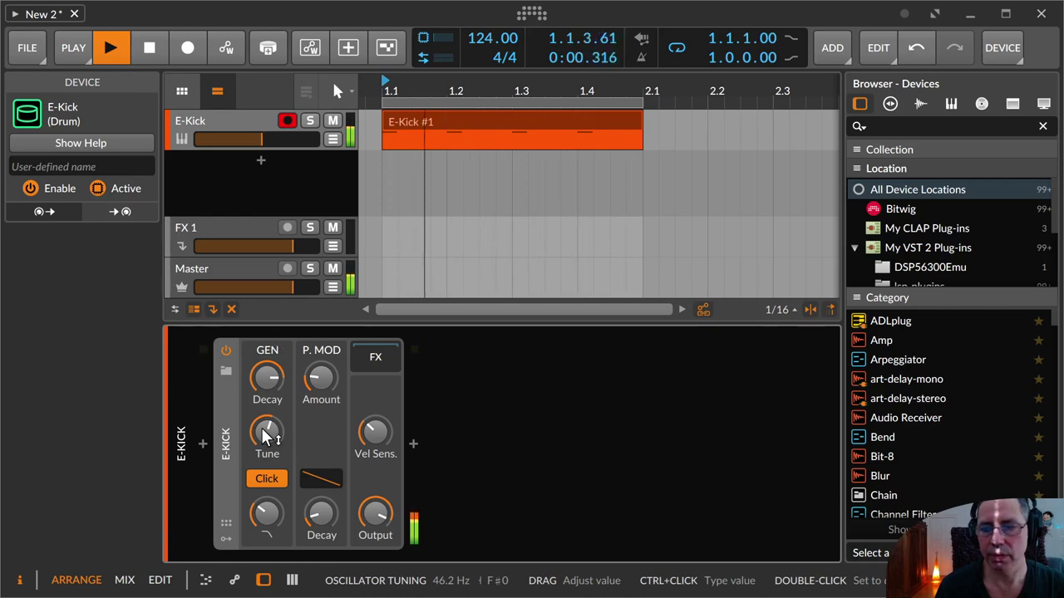
{"action": "mouse_move", "coordinate": [263, 428]}
{"action": "left_mouse_down"}
{"action": "mouse_move", "coordinate": [262, 378]}
{"action": "mouse_move", "coordinate": [263, 474]}
{"action": "mouse_move", "coordinate": [263, 378]}
{"action": "mouse_move", "coordinate": [263, 465]}
{"action": "mouse_move", "coordinate": [263, 425]}
{"action": "mouse_move", "coordinate": [261, 435]}
{"action": "left_mouse_up"}
{"action": "key", "text": "space"}
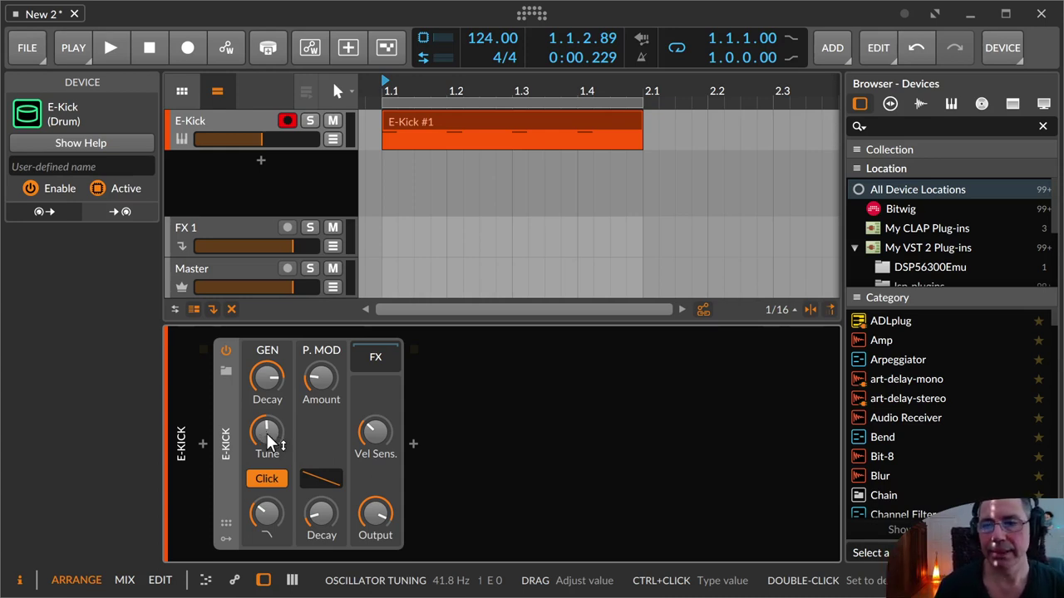
Raise the E-Kick Tune from 41.8 Hz to 55.3 Hz (A0)
{"action": "left_click_drag", "start_coordinate": [266, 433], "coordinate": [266, 406]}
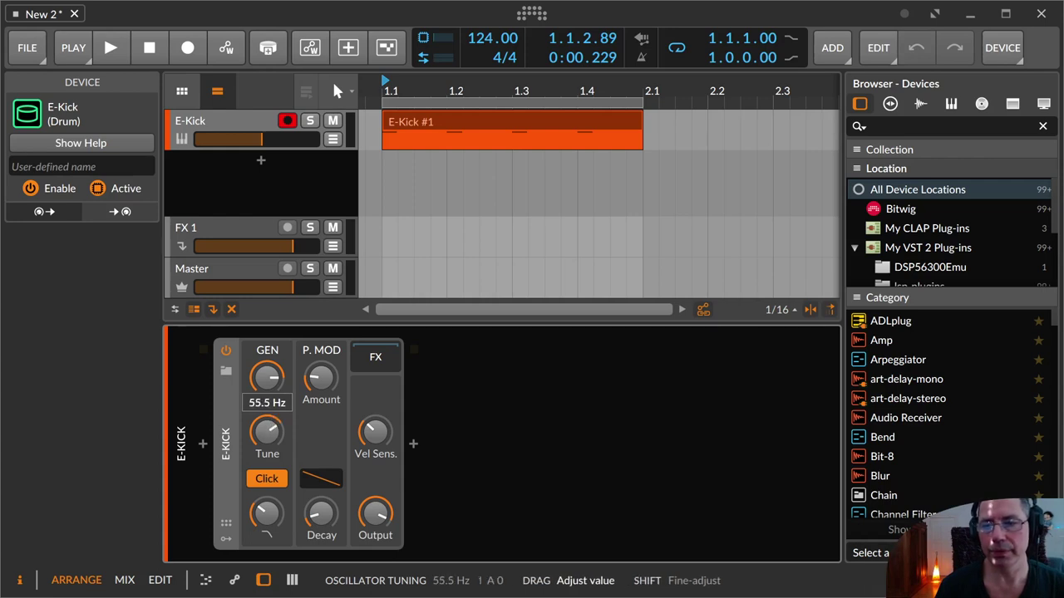
{"action": "left_click_drag", "start_coordinate": [266, 407], "coordinate": [266, 433]}
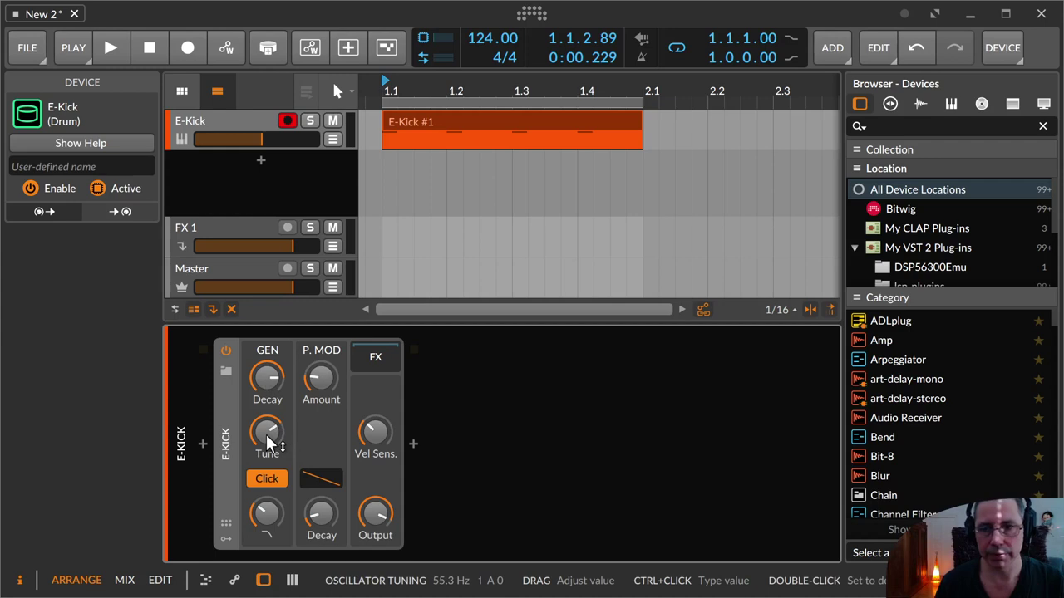
Play the kick, settle Tune near 55 Hz, and A/B the attack click on and off
{"action": "key", "text": "space"}
{"action": "mouse_move", "coordinate": [266, 434]}
{"action": "left_mouse_down"}
{"action": "mouse_move", "coordinate": [266, 469]}
{"action": "mouse_move", "coordinate": [266, 408]}
{"action": "mouse_move", "coordinate": [266, 469]}
{"action": "mouse_move", "coordinate": [266, 407]}
{"action": "mouse_move", "coordinate": [266, 459]}
{"action": "mouse_move", "coordinate": [266, 439]}
{"action": "left_mouse_up"}
{"action": "left_click", "coordinate": [267, 479]}
{"action": "left_click", "coordinate": [267, 479]}
{"action": "left_click", "coordinate": [267, 479]}
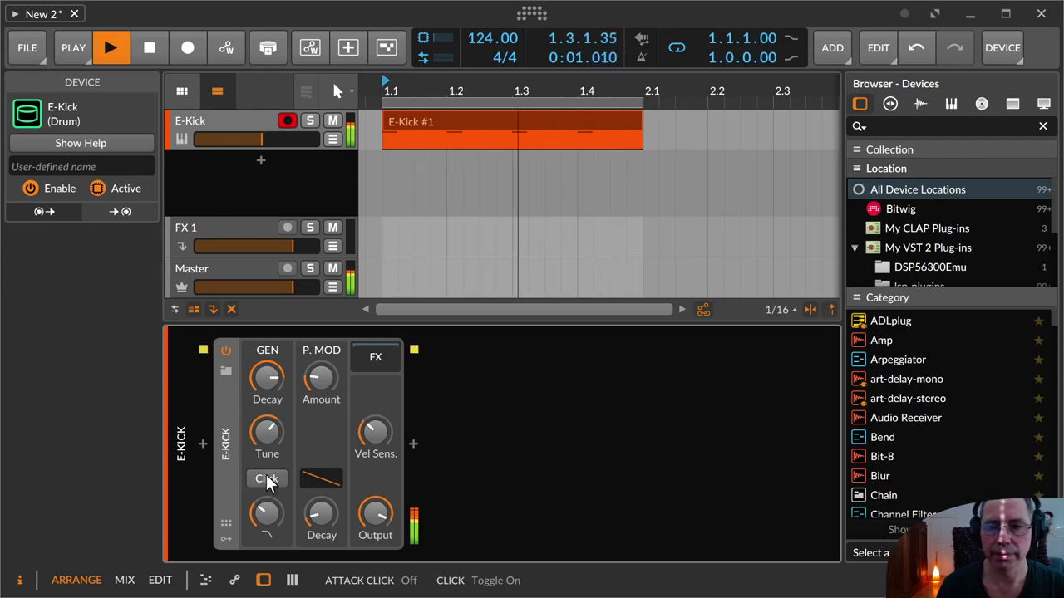
{"action": "left_click", "coordinate": [267, 480]}
Brighten the click low-pass to about 1.70 kHz, compare again, and leave the click off
{"action": "left_click_drag", "start_coordinate": [265, 507], "coordinate": [260, 483]}
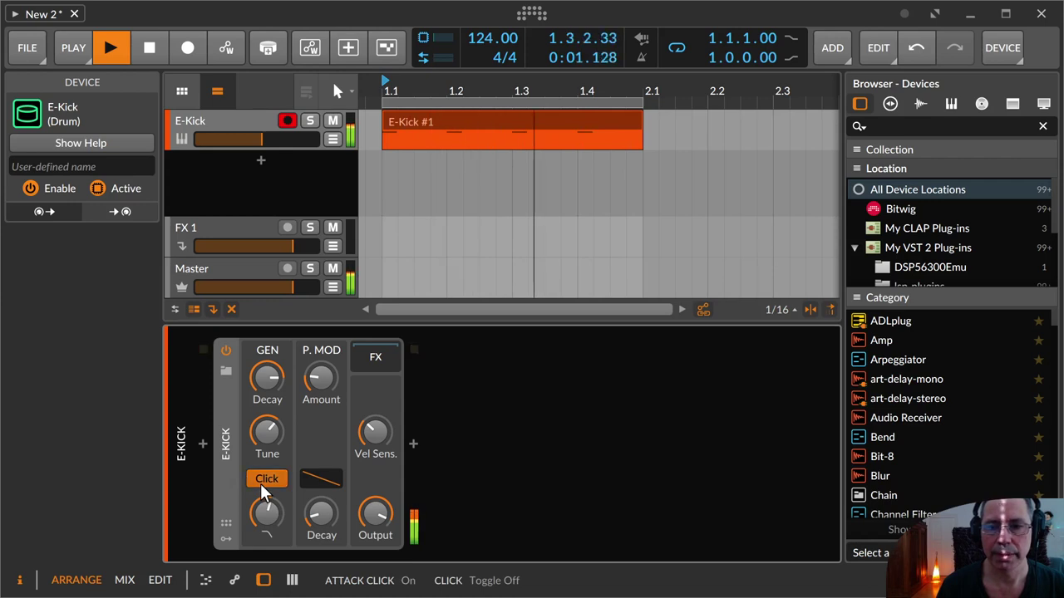
{"action": "left_click", "coordinate": [260, 482]}
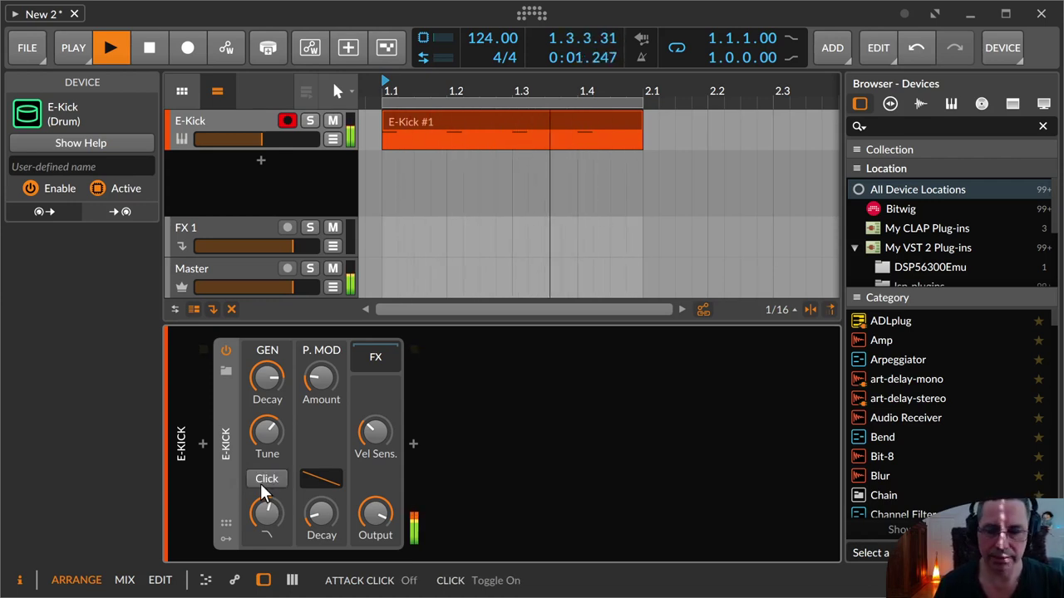
{"action": "left_click", "coordinate": [263, 481]}
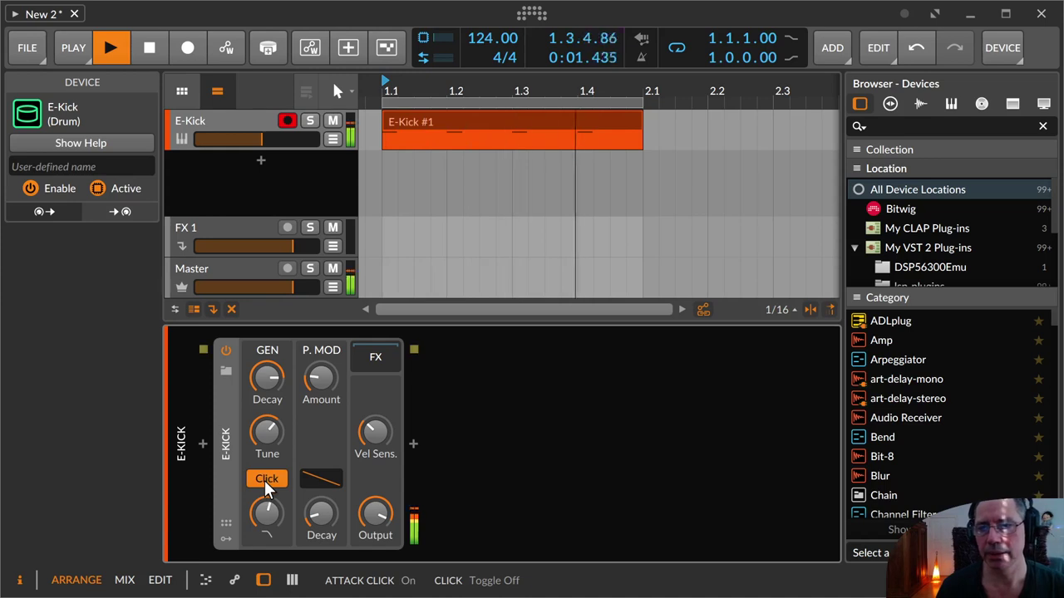
{"action": "left_click", "coordinate": [264, 480]}
{"action": "left_click", "coordinate": [265, 480]}
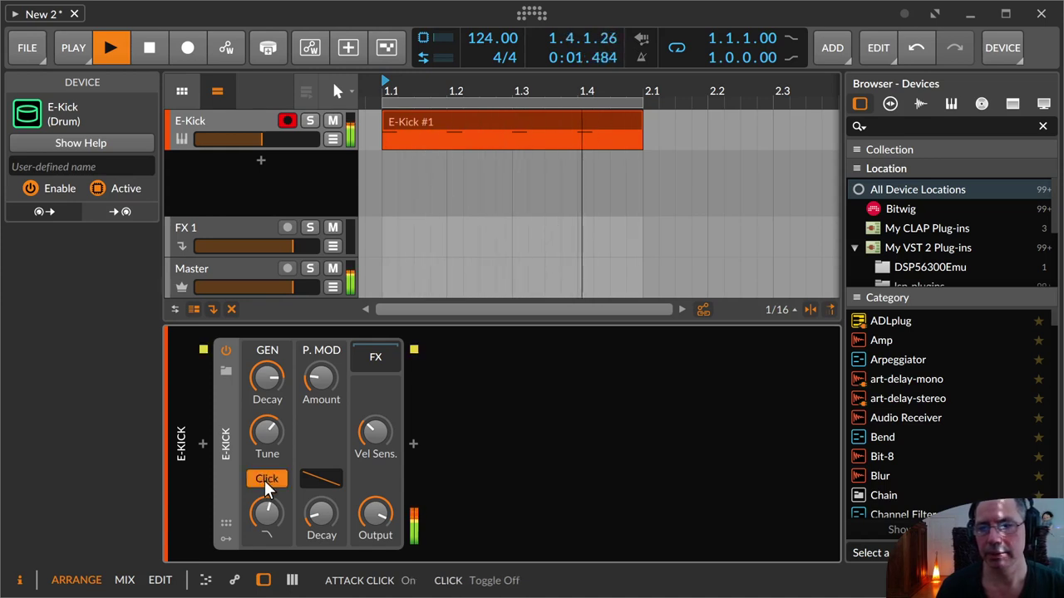
{"action": "left_click", "coordinate": [264, 481]}
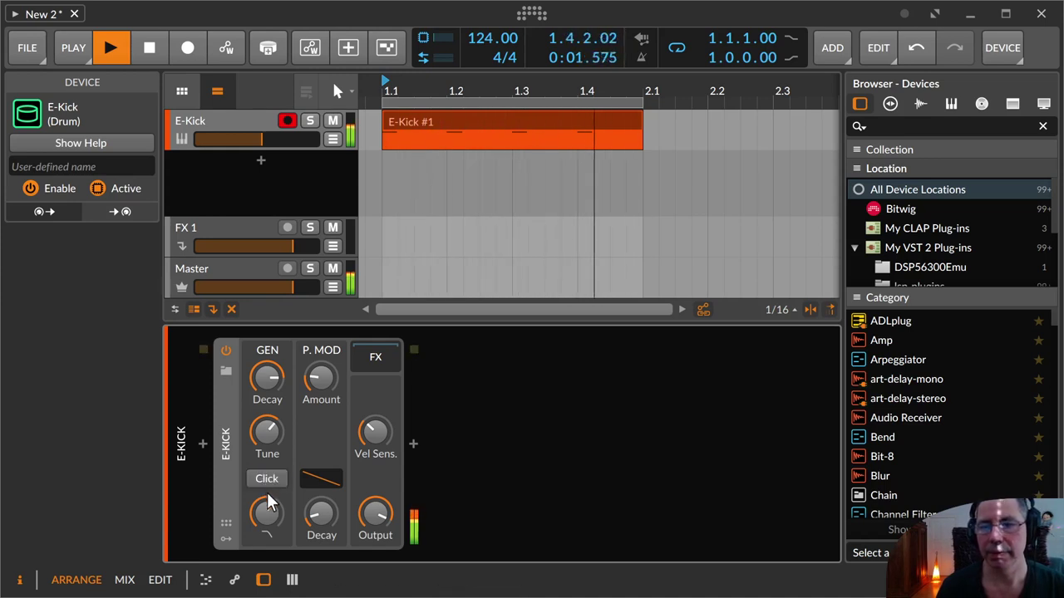
Sweep the click low-pass, leave it at 1.20 kHz, and switch the attack click on
{"action": "key", "text": "space"}
{"action": "key", "text": "space"}
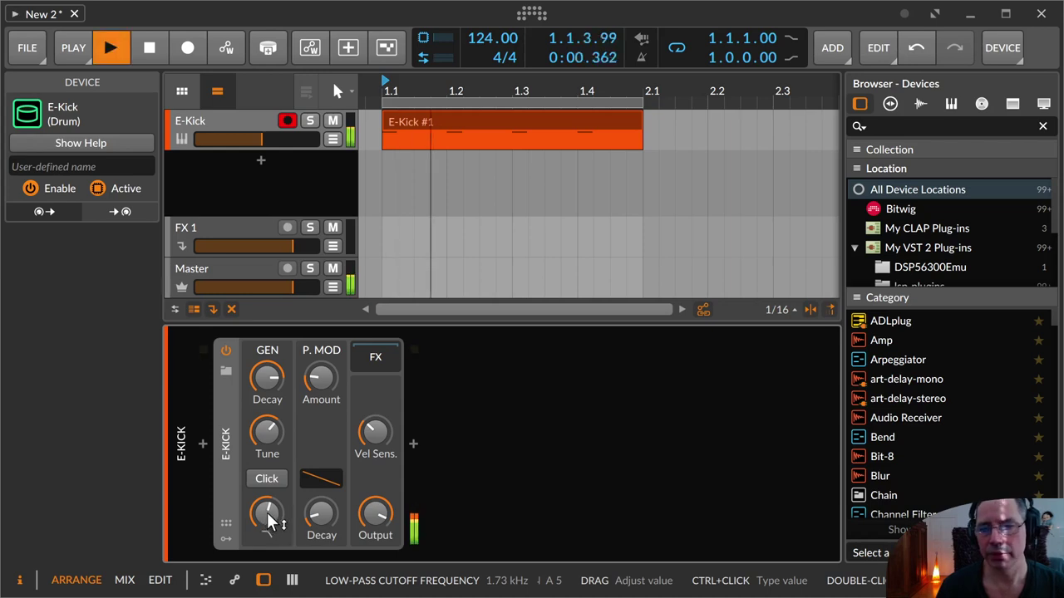
{"action": "left_click_drag", "start_coordinate": [266, 514], "coordinate": [266, 564]}
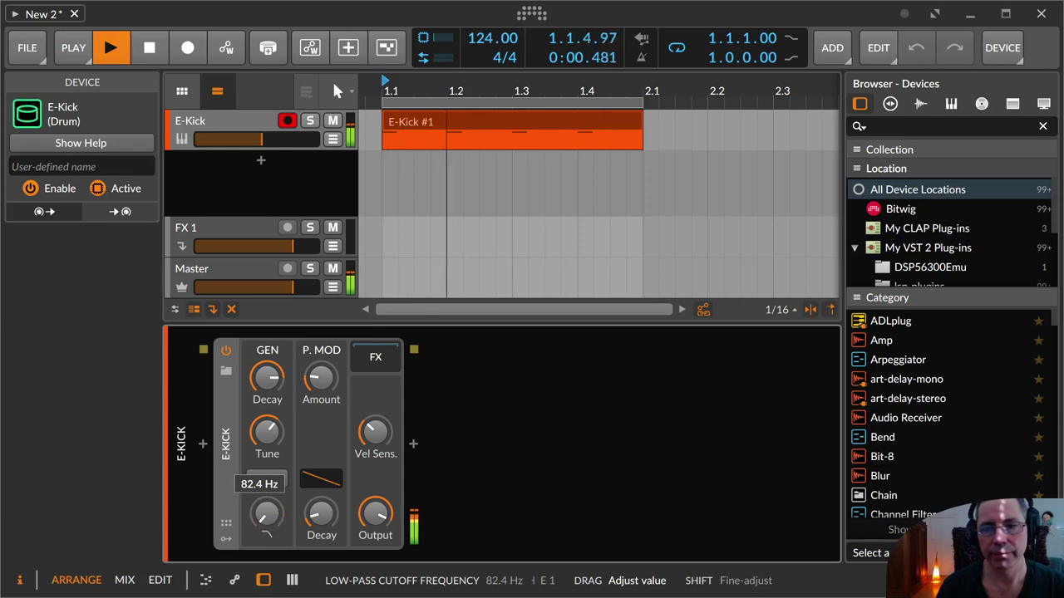
{"action": "mouse_move", "coordinate": [266, 513]}
{"action": "left_mouse_down"}
{"action": "mouse_move", "coordinate": [266, 455]}
{"action": "mouse_move", "coordinate": [266, 493]}
{"action": "left_mouse_up"}
{"action": "left_click", "coordinate": [267, 480]}
{"action": "key", "text": "space"}
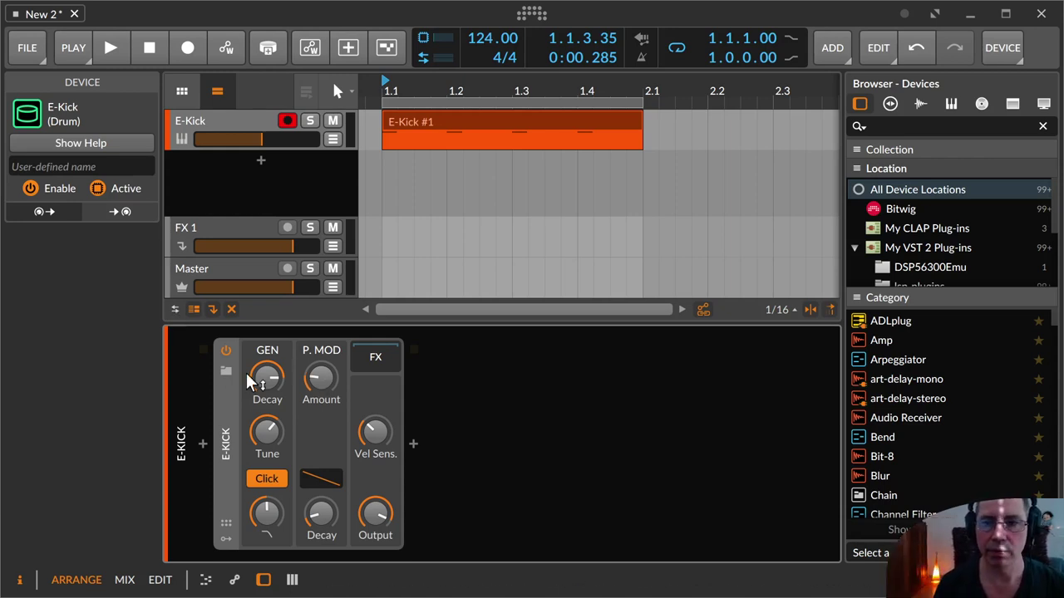
Enter +12 st for the P.MOD Amount and bend the pitch-decay shape into a curve
{"action": "left_click_drag", "start_coordinate": [321, 380], "coordinate": [321, 380]}
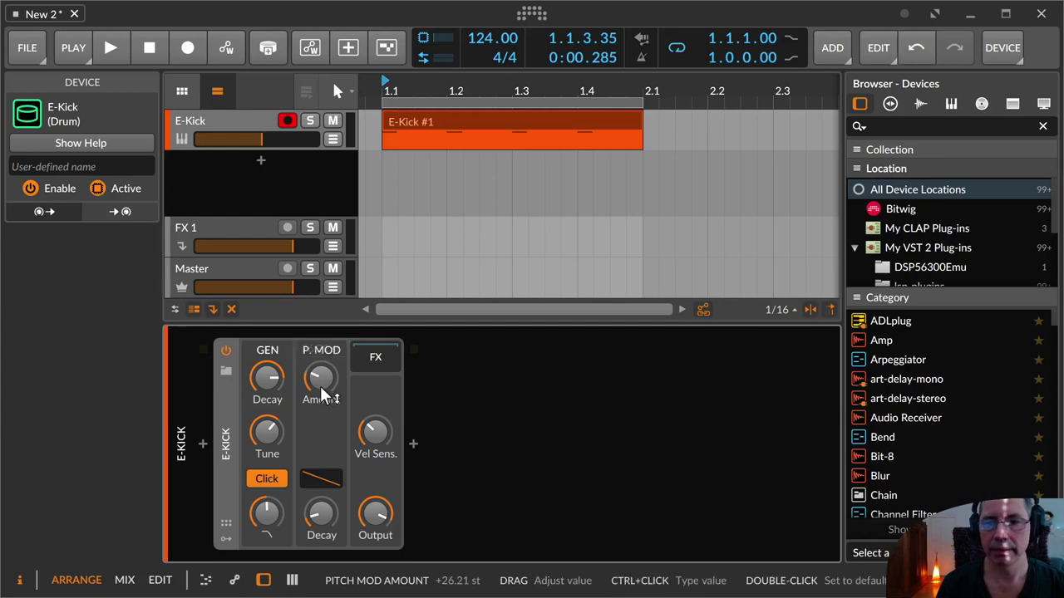
{"action": "left_click_drag", "start_coordinate": [320, 380], "coordinate": [321, 370]}
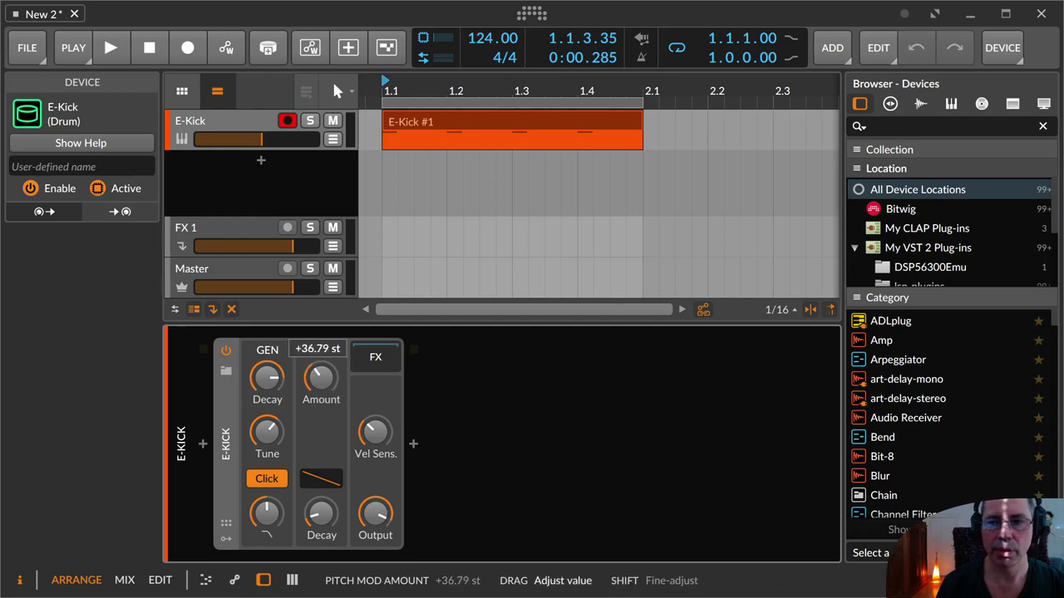
{"action": "left_click_drag", "start_coordinate": [321, 380], "coordinate": [320, 384]}
{"action": "left_click", "coordinate": [320, 384], "text": "ctrl"}
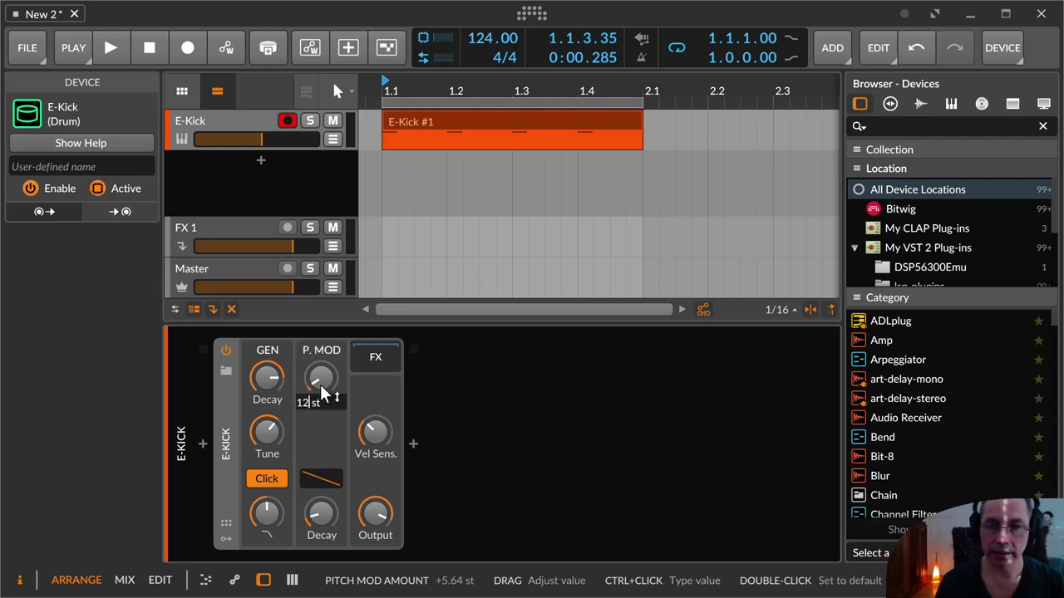
{"action": "key", "text": "Return"}
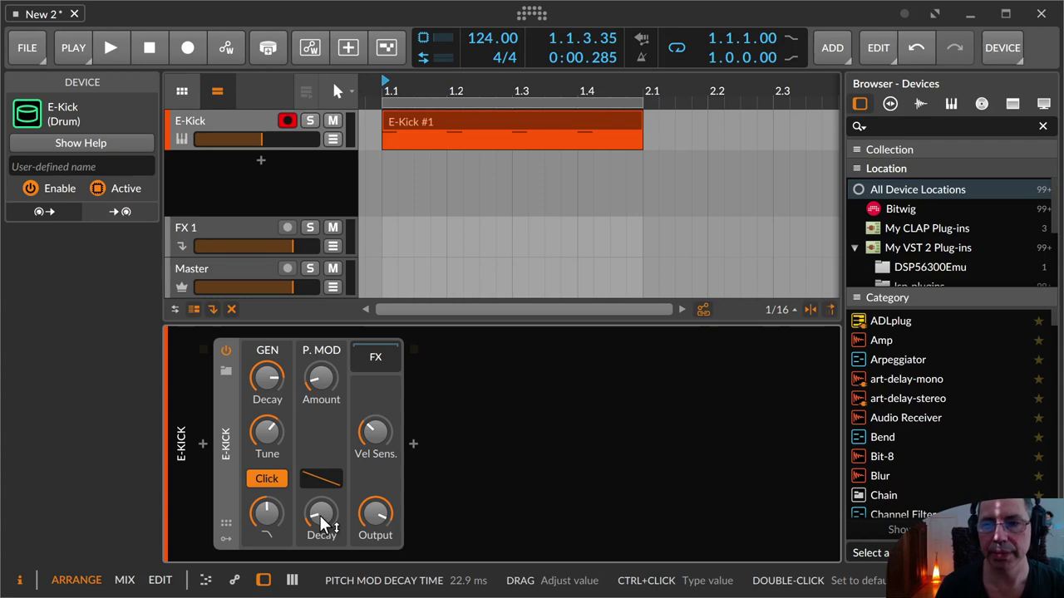
{"action": "mouse_move", "coordinate": [329, 482]}
{"action": "left_mouse_down"}
{"action": "mouse_move", "coordinate": [329, 499]}
{"action": "mouse_move", "coordinate": [327, 469]}
{"action": "left_mouse_up"}
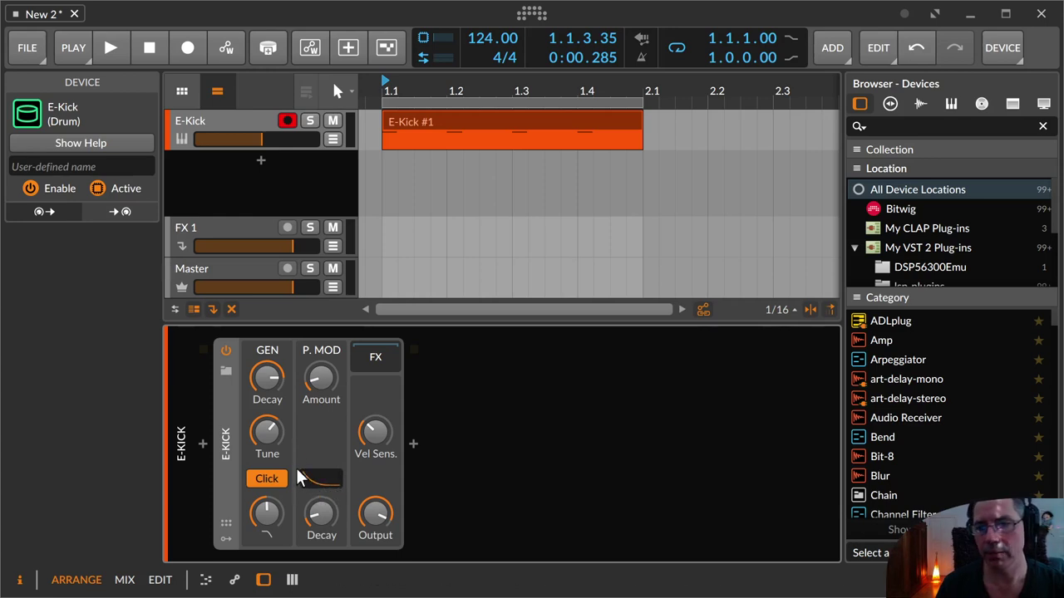
{"action": "mouse_move", "coordinate": [322, 486]}
{"action": "left_mouse_down"}
{"action": "mouse_move", "coordinate": [322, 463]}
{"action": "mouse_move", "coordinate": [316, 497]}
{"action": "mouse_move", "coordinate": [321, 477]}
{"action": "left_mouse_up"}
Reset the P.MOD curve to straight and, while playing, lengthen pitch-mod decay to about 217 ms
{"action": "double_click", "coordinate": [322, 478]}
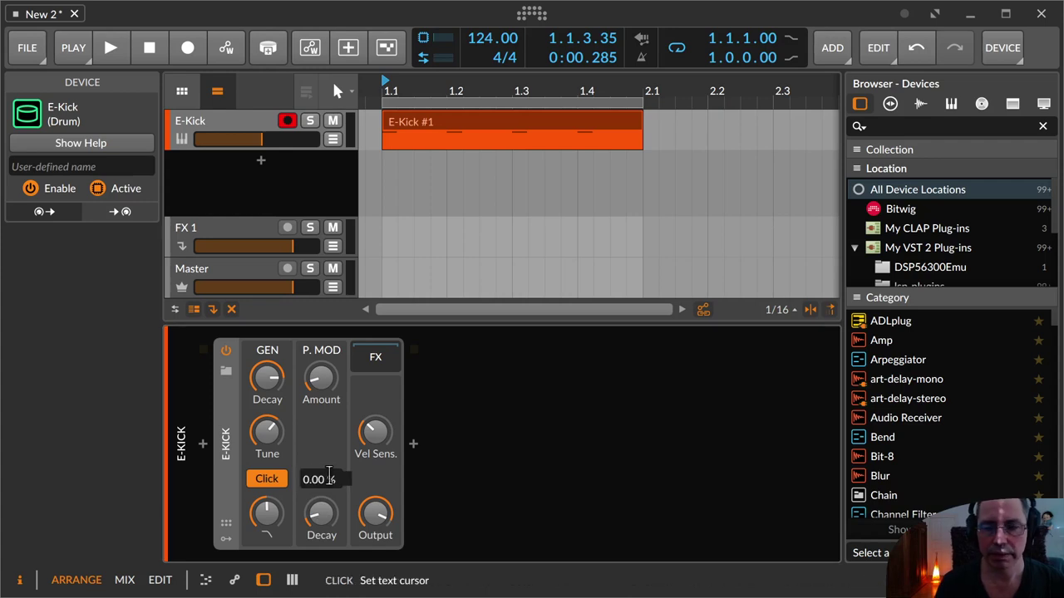
{"action": "key", "text": "space"}
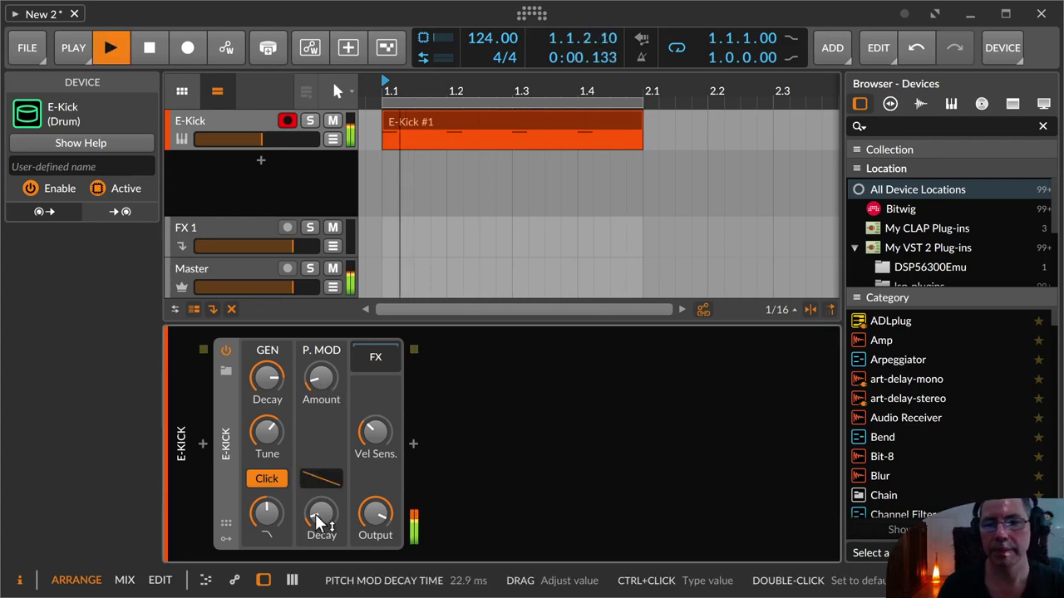
{"action": "left_click_drag", "start_coordinate": [315, 514], "coordinate": [315, 480]}
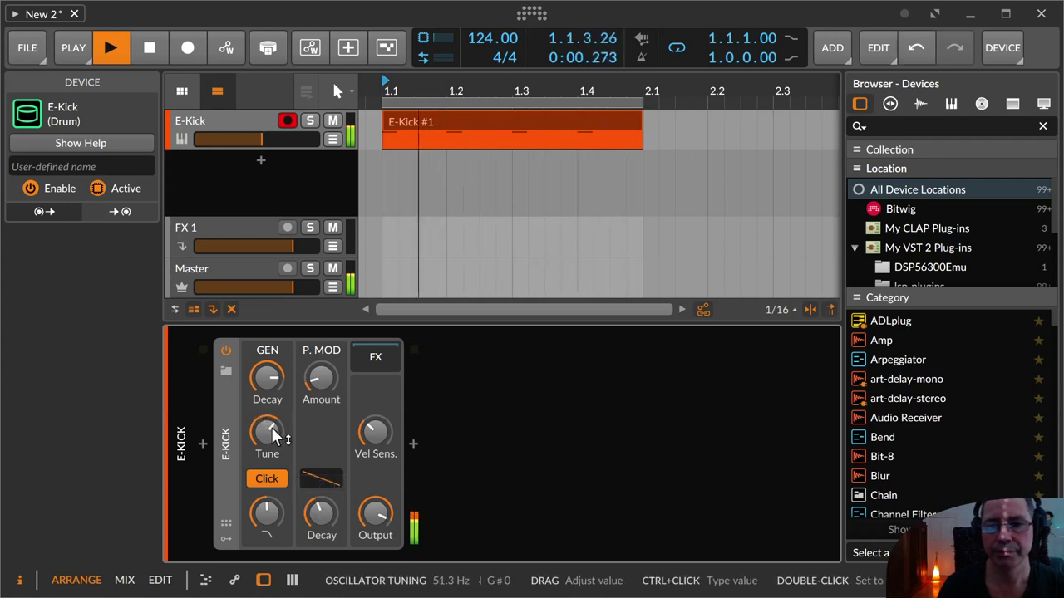
{"action": "left_click_drag", "start_coordinate": [324, 536], "coordinate": [325, 502]}
Push the pitch-mod amount up to about +46 st, then stop playback
{"action": "left_click_drag", "start_coordinate": [324, 396], "coordinate": [324, 370]}
{"action": "left_click_drag", "start_coordinate": [321, 512], "coordinate": [321, 506]}
{"action": "mouse_move", "coordinate": [492, 38]}
{"action": "left_mouse_down"}
{"action": "mouse_move", "coordinate": [492, 79]}
{"action": "mouse_move", "coordinate": [482, 38]}
{"action": "left_mouse_up"}
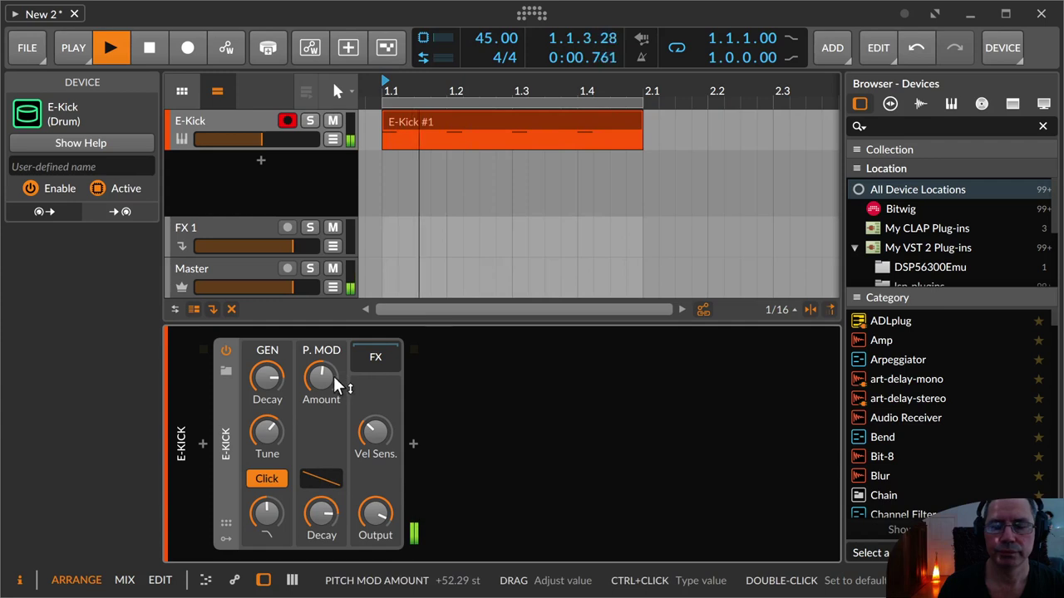
{"action": "mouse_move", "coordinate": [330, 384]}
{"action": "left_mouse_down"}
{"action": "mouse_move", "coordinate": [331, 372]}
{"action": "mouse_move", "coordinate": [331, 408]}
{"action": "mouse_move", "coordinate": [325, 392]}
{"action": "left_mouse_up"}
{"action": "key", "text": "space"}
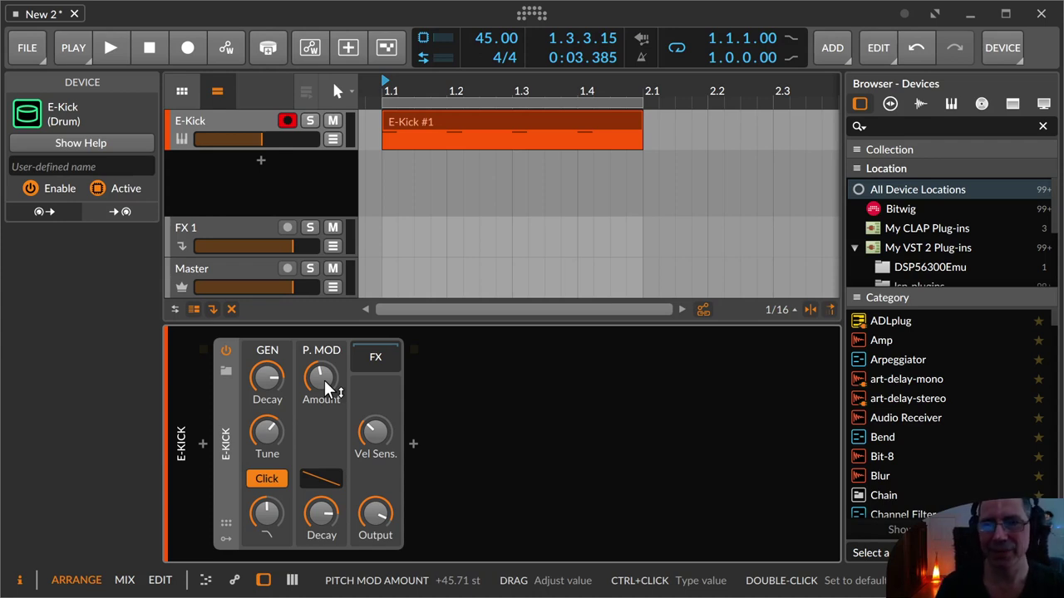
Lower the pitch-mod amount to about +19 st, restart playback, and nudge it to +27 st
{"action": "left_click_drag", "start_coordinate": [324, 379], "coordinate": [321, 411]}
{"action": "key", "text": "space"}
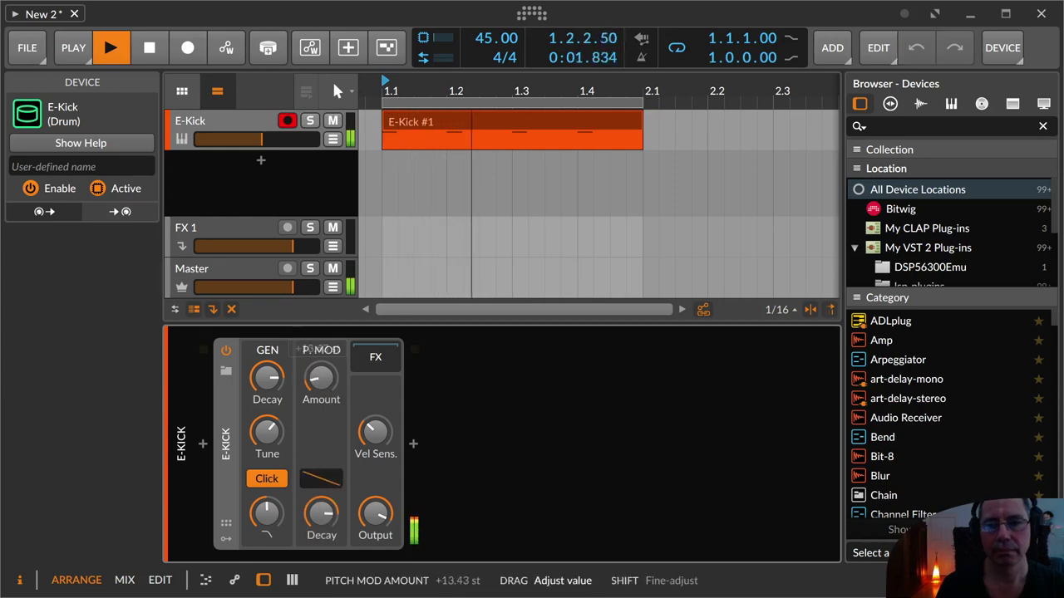
{"action": "mouse_move", "coordinate": [318, 373]}
{"action": "left_mouse_down"}
{"action": "mouse_move", "coordinate": [318, 364]}
{"action": "mouse_move", "coordinate": [318, 385]}
{"action": "mouse_move", "coordinate": [318, 354]}
{"action": "mouse_move", "coordinate": [319, 372]}
{"action": "left_mouse_up"}
Alternate pitch-mod decay and amount tweaks, settling the pitch decay around 165 ms
{"action": "left_click_drag", "start_coordinate": [320, 514], "coordinate": [321, 505]}
{"action": "left_click_drag", "start_coordinate": [315, 399], "coordinate": [316, 392]}
{"action": "left_click_drag", "start_coordinate": [321, 510], "coordinate": [321, 511]}
{"action": "mouse_move", "coordinate": [319, 397]}
{"action": "left_mouse_down"}
{"action": "mouse_move", "coordinate": [267, 370]}
{"action": "mouse_move", "coordinate": [267, 382]}
{"action": "mouse_move", "coordinate": [321, 380]}
{"action": "mouse_move", "coordinate": [321, 400]}
{"action": "left_mouse_up"}
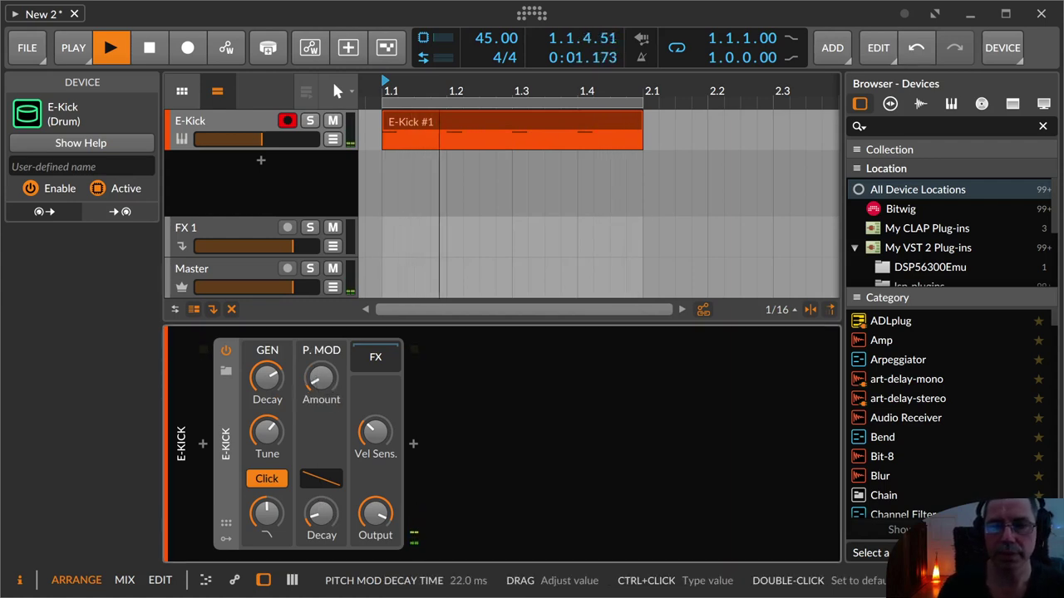
{"action": "mouse_move", "coordinate": [321, 515]}
{"action": "left_mouse_down"}
{"action": "mouse_move", "coordinate": [321, 492]}
{"action": "mouse_move", "coordinate": [320, 505]}
{"action": "left_mouse_up"}
Shorten the main decay to about 490 ms and raise pitch-mod amount to about +34 st
{"action": "mouse_move", "coordinate": [320, 386]}
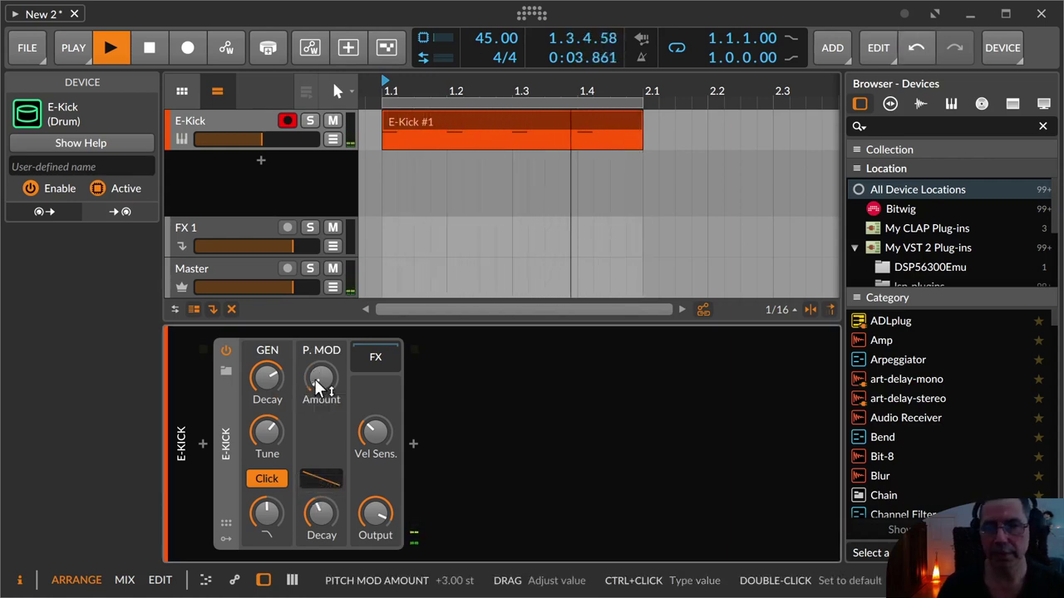
{"action": "left_click_drag", "start_coordinate": [326, 517], "coordinate": [326, 490]}
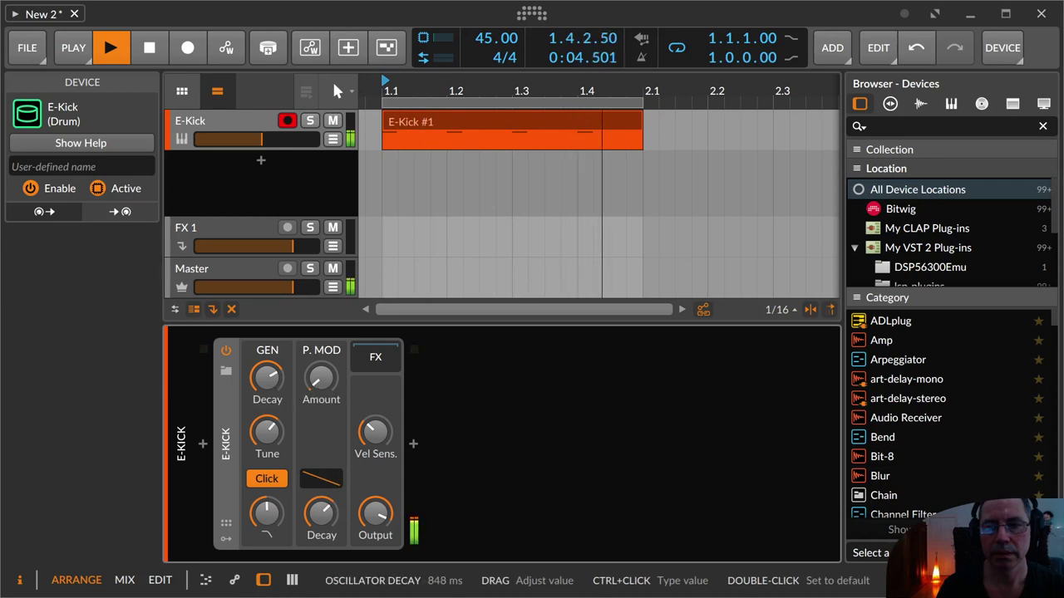
{"action": "left_click_drag", "start_coordinate": [267, 378], "coordinate": [267, 389]}
{"action": "left_click_drag", "start_coordinate": [320, 513], "coordinate": [321, 538]}
{"action": "mouse_move", "coordinate": [323, 393]}
{"action": "left_mouse_down"}
{"action": "mouse_move", "coordinate": [322, 366]}
{"action": "mouse_move", "coordinate": [322, 382]}
{"action": "left_mouse_up"}
{"action": "mouse_move", "coordinate": [318, 516]}
{"action": "left_mouse_down"}
{"action": "mouse_move", "coordinate": [325, 479]}
{"action": "mouse_move", "coordinate": [325, 499]}
{"action": "left_mouse_up"}
Set pitch-mod amount to +49 st and pitch decay to about 89 ms, then resume playback
{"action": "key", "text": "space"}
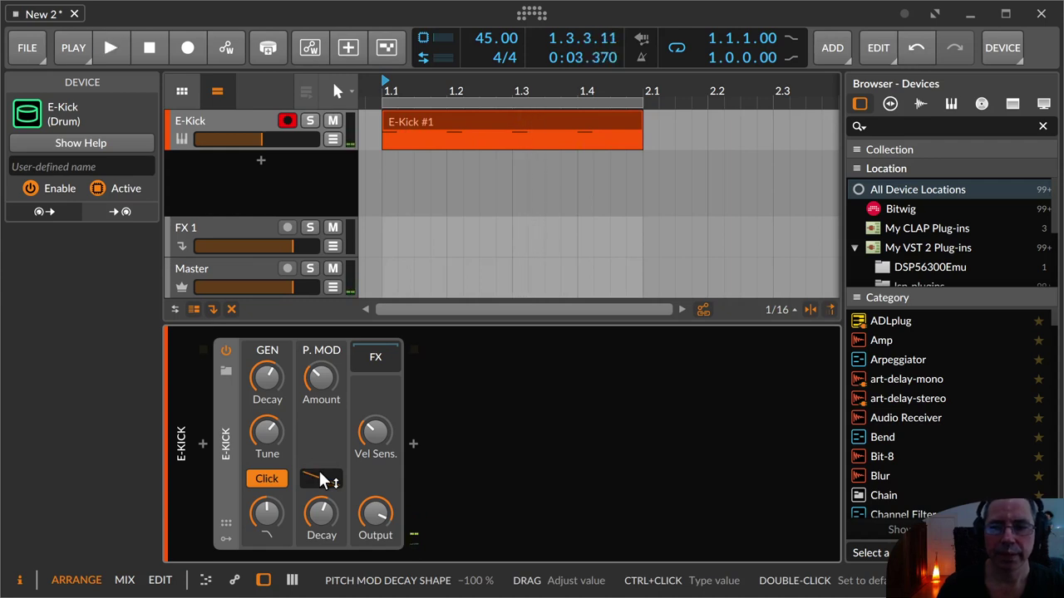
{"action": "left_click_drag", "start_coordinate": [321, 515], "coordinate": [317, 521]}
{"action": "left_click_drag", "start_coordinate": [317, 391], "coordinate": [317, 384]}
{"action": "left_click_drag", "start_coordinate": [320, 520], "coordinate": [325, 528]}
{"action": "key", "text": "space"}
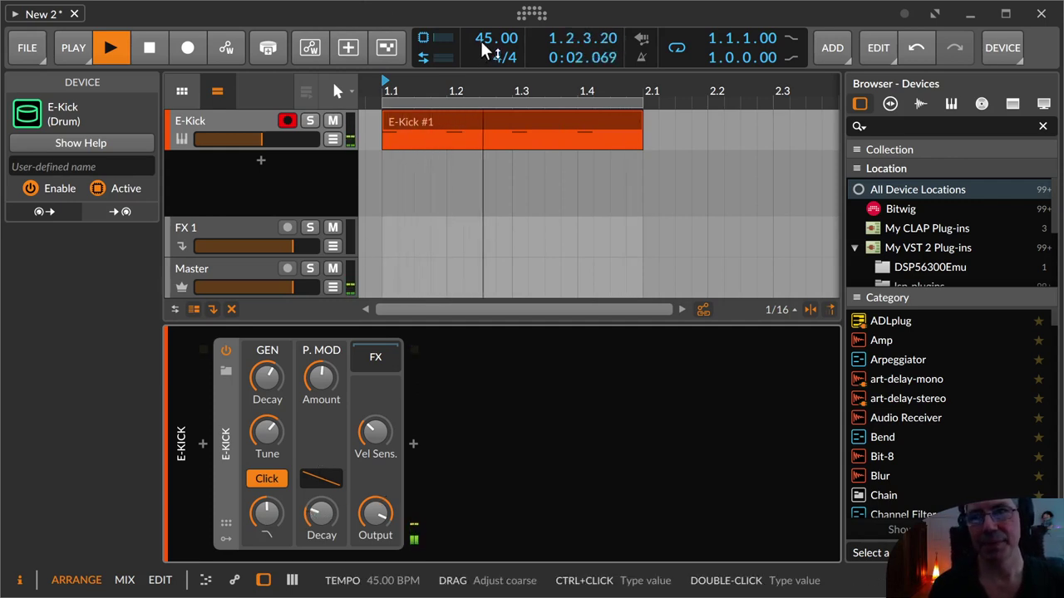
Raise the tempo to 155 BPM and bend the E-Kick P.MOD curve down to -100 %
{"action": "left_click_drag", "start_coordinate": [481, 39], "coordinate": [481, 20]}
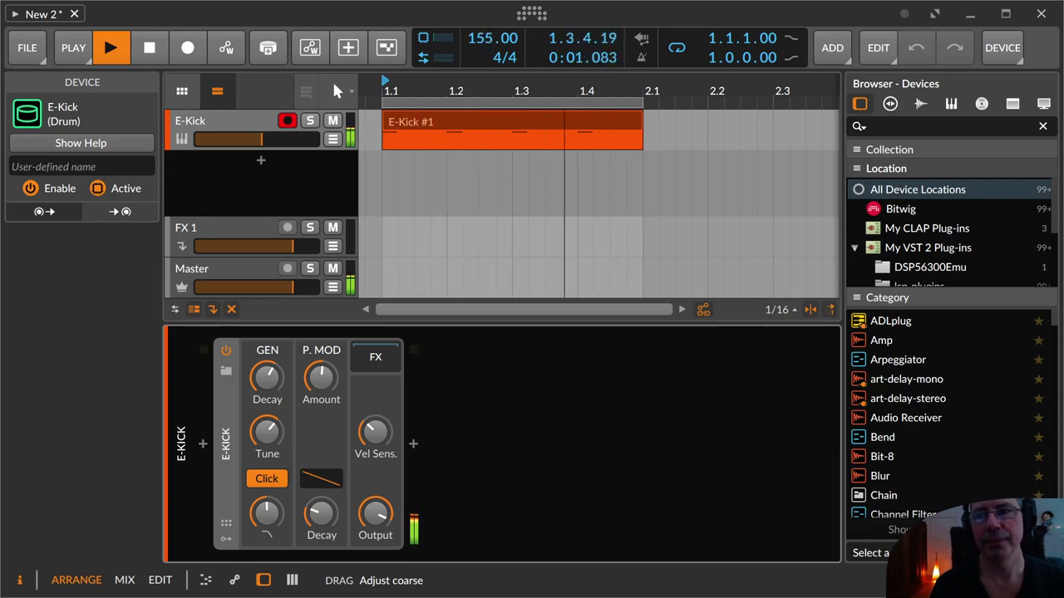
{"action": "left_click_drag", "start_coordinate": [321, 471], "coordinate": [321, 508]}
Set E-Kick pitch-mod amount to about +50 st, stop playback, and raise velocity sensitivity toward +21 dB
{"action": "left_click_drag", "start_coordinate": [321, 378], "coordinate": [321, 382]}
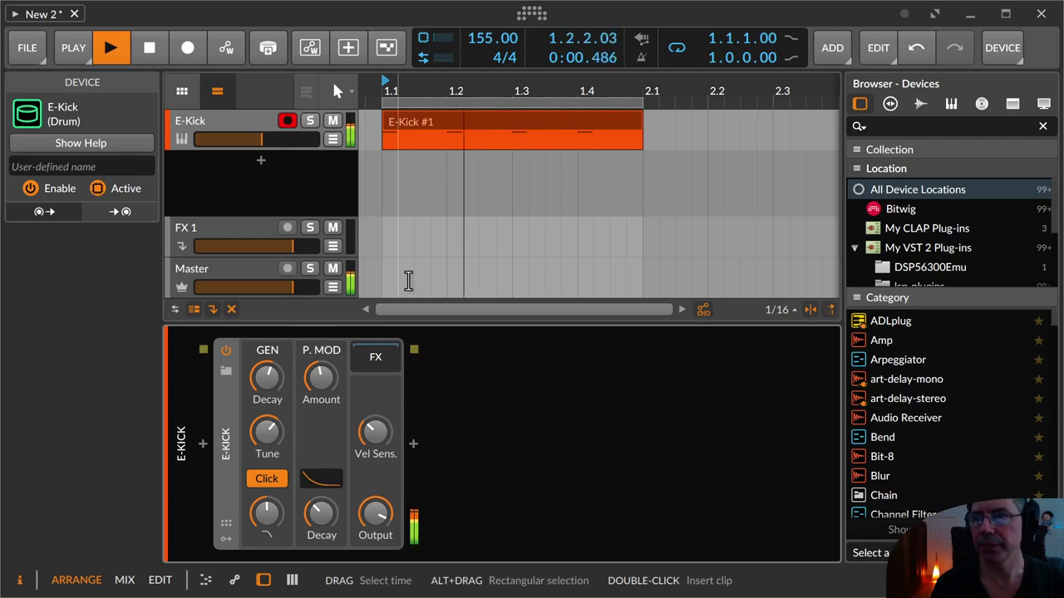
{"action": "key", "text": "space"}
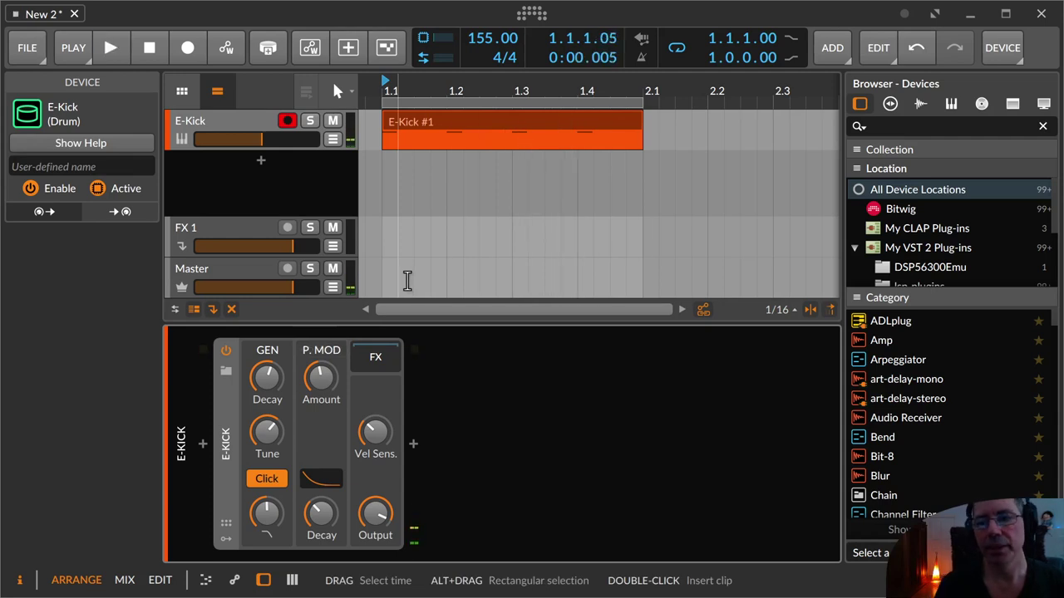
{"action": "mouse_move", "coordinate": [383, 438]}
{"action": "left_mouse_down"}
{"action": "mouse_move", "coordinate": [384, 428]}
{"action": "mouse_move", "coordinate": [383, 439]}
{"action": "left_mouse_up"}
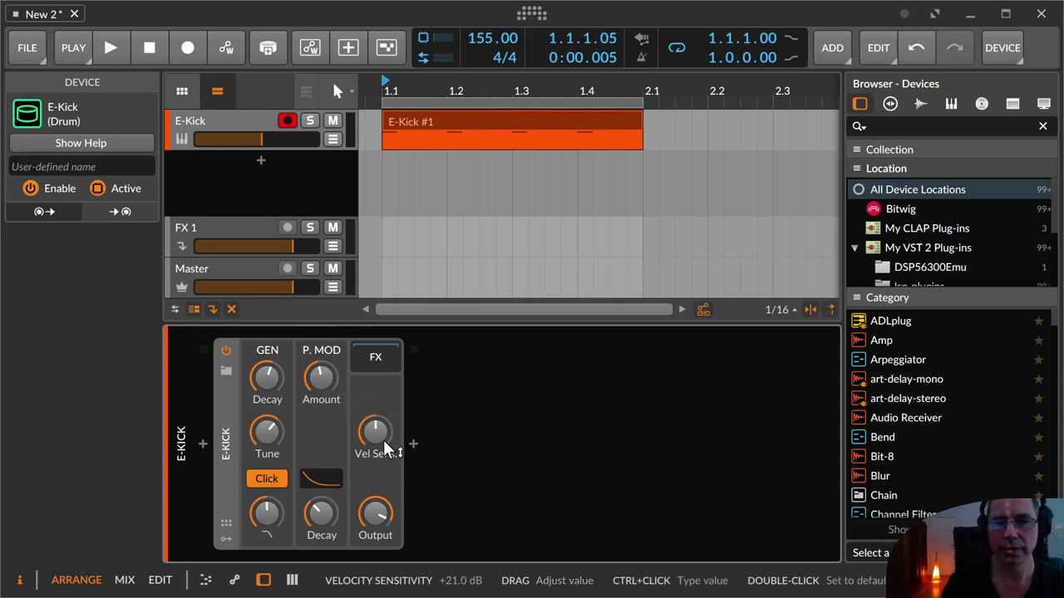
Raise E-Kick velocity sensitivity to +24.7 dB and set its output gain to about +1.6 dB
{"action": "left_click_drag", "start_coordinate": [383, 440], "coordinate": [376, 432]}
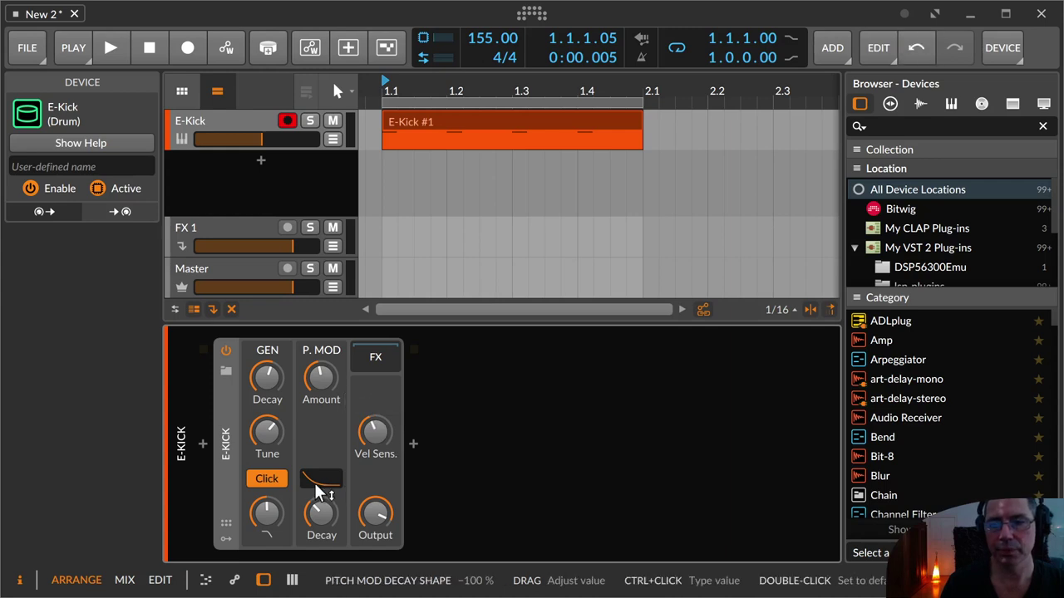
{"action": "mouse_move", "coordinate": [387, 515]}
{"action": "left_mouse_down"}
{"action": "mouse_move", "coordinate": [385, 524]}
{"action": "mouse_move", "coordinate": [383, 516]}
{"action": "left_mouse_up"}
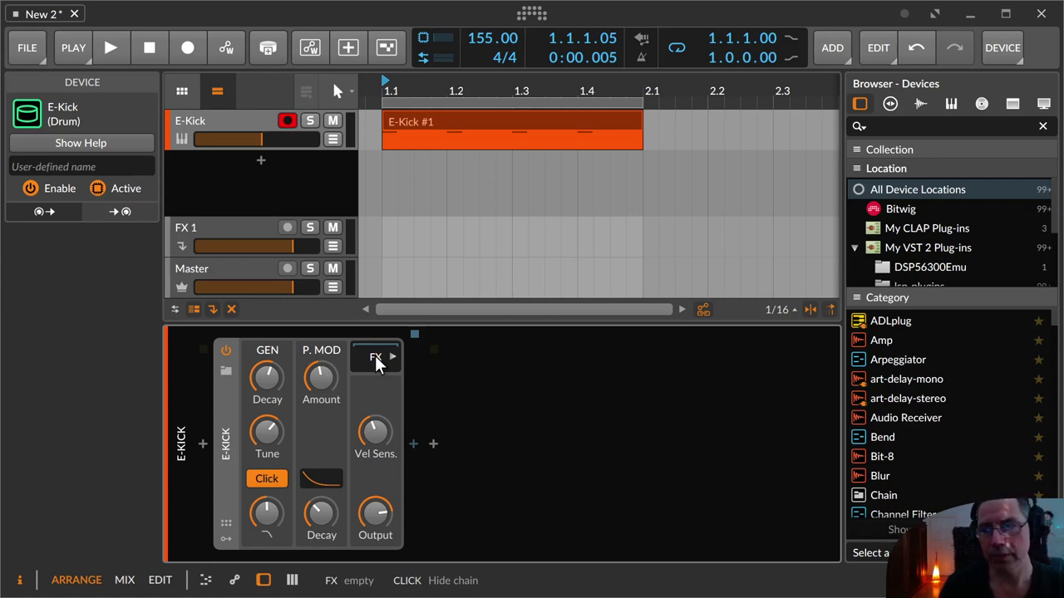
Insert a Distortion device after the E-Kick by searching 'dist'
{"action": "left_click", "coordinate": [412, 444]}
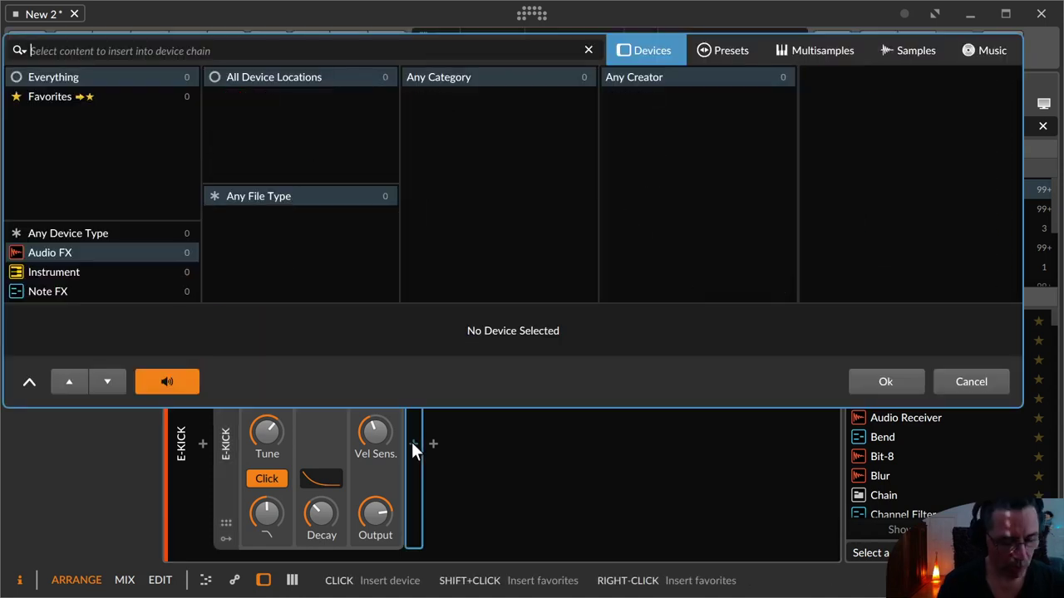
{"action": "type", "text": "dist"}
{"action": "key", "text": "Down"}
{"action": "key", "text": "Return"}
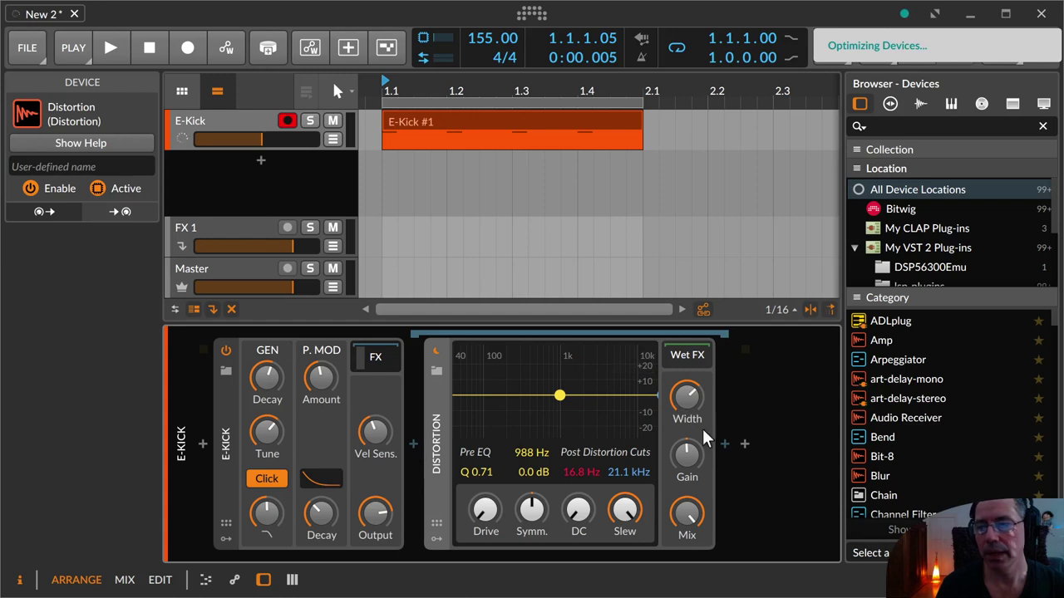
Add the Hard Clipper preset after Distortion from the Presets search 'hard c'
{"action": "left_click", "coordinate": [730, 440]}
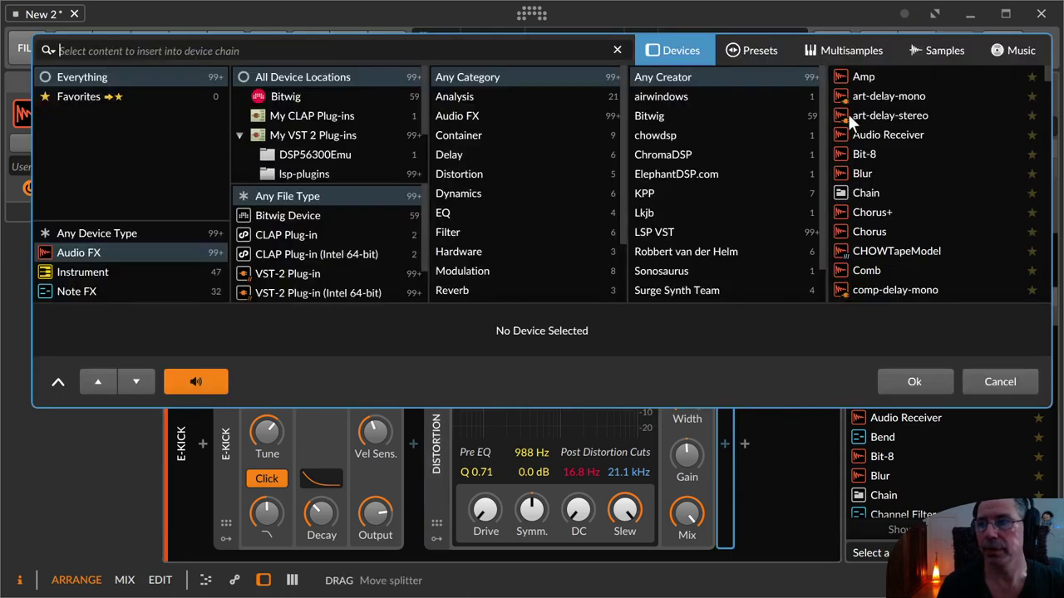
{"action": "left_click", "coordinate": [764, 52]}
{"action": "type", "text": "h"}
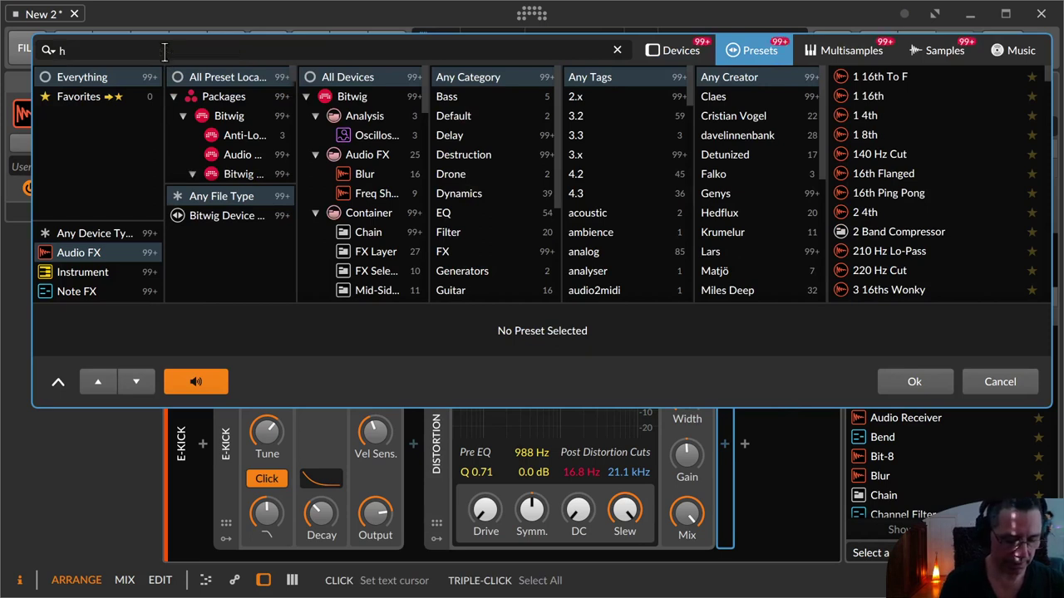
{"action": "type", "text": "ard c"}
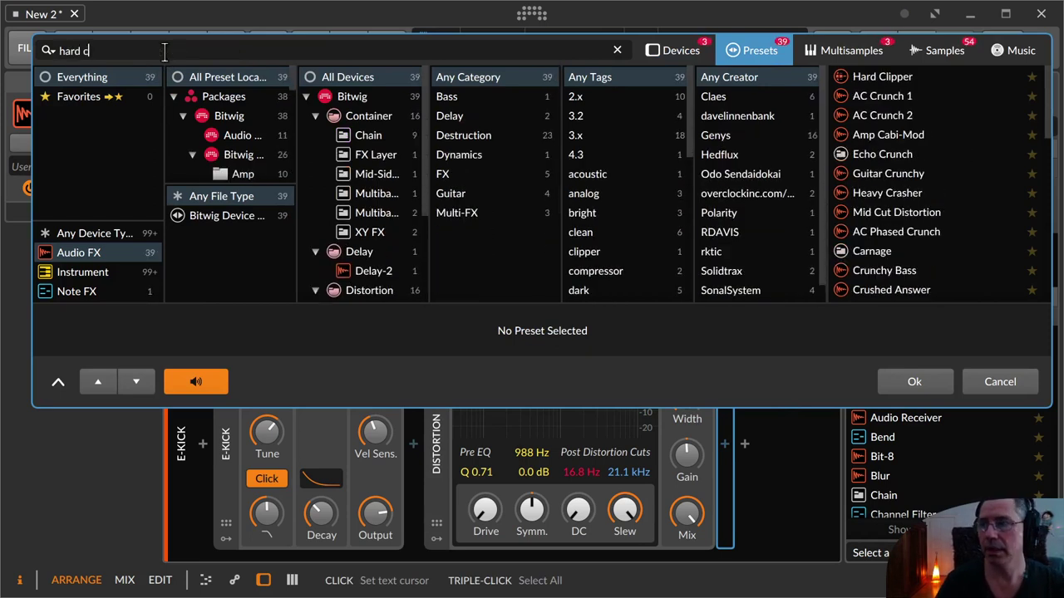
{"action": "key", "text": "Return"}
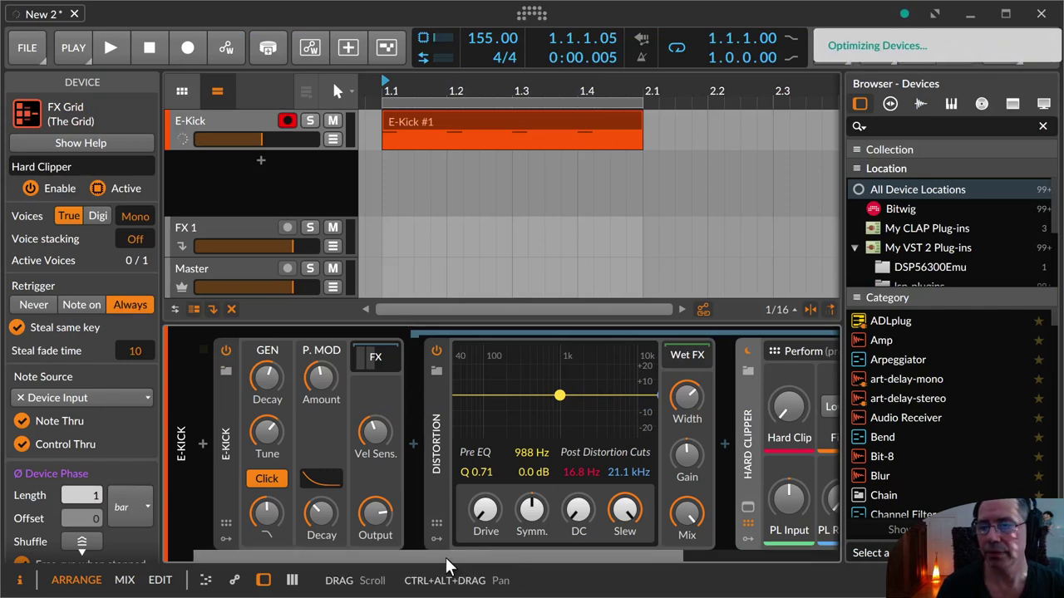
Bypass the Hard Clipper and play the kick through Distortion alone, with E-Kick selected
{"action": "left_click_drag", "start_coordinate": [445, 557], "coordinate": [509, 556]}
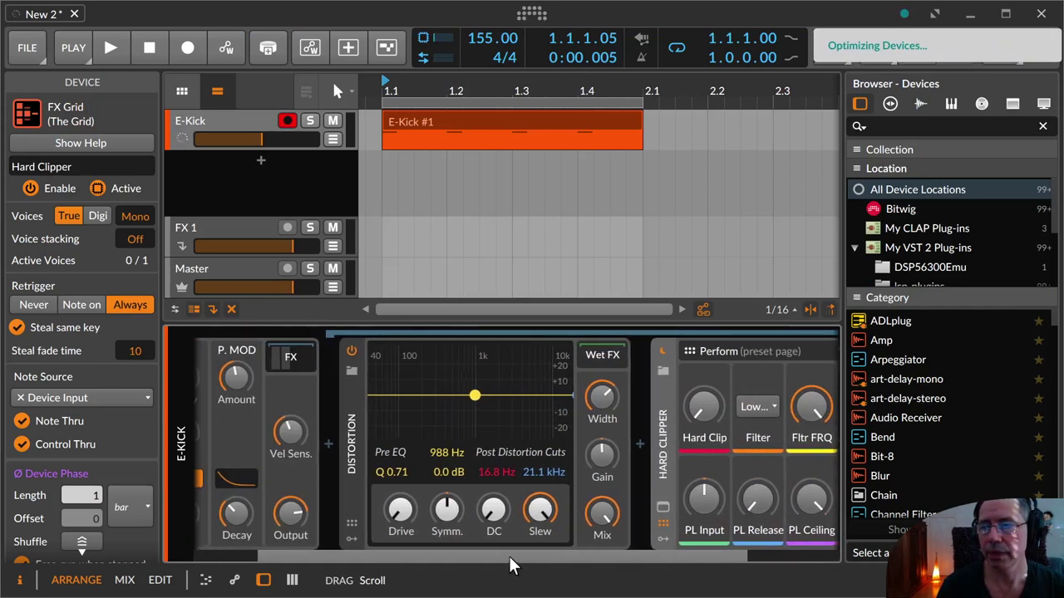
{"action": "left_click", "coordinate": [662, 350], "text": "shift"}
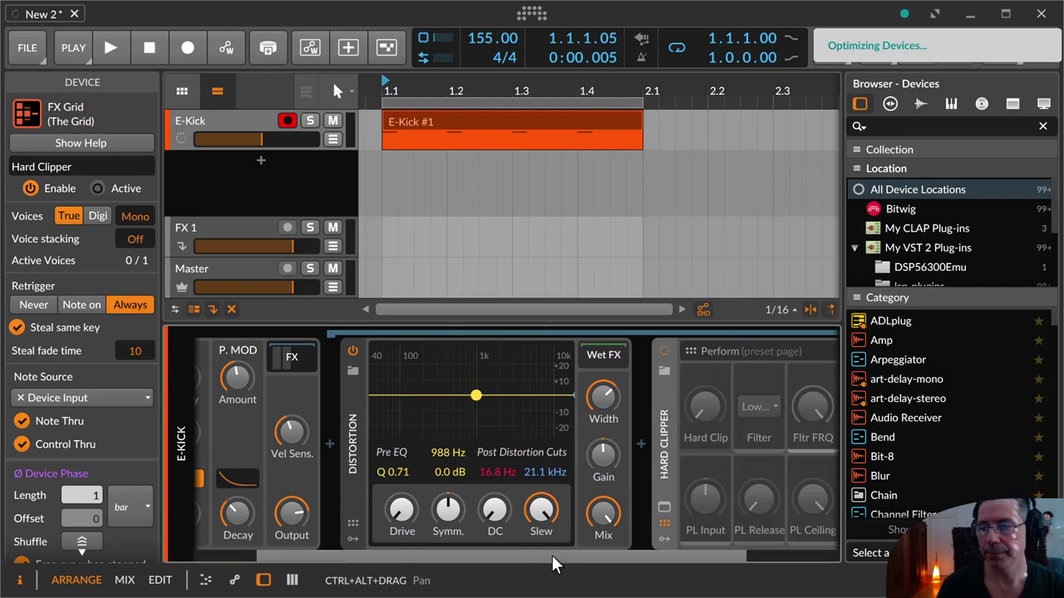
{"action": "left_click_drag", "start_coordinate": [552, 556], "coordinate": [464, 555]}
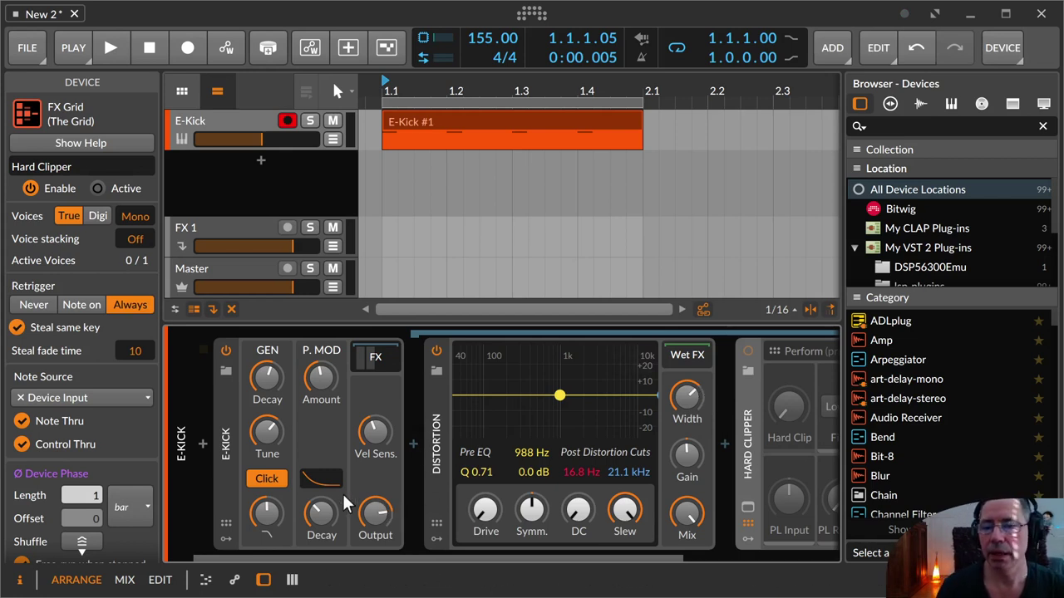
{"action": "key", "text": "space"}
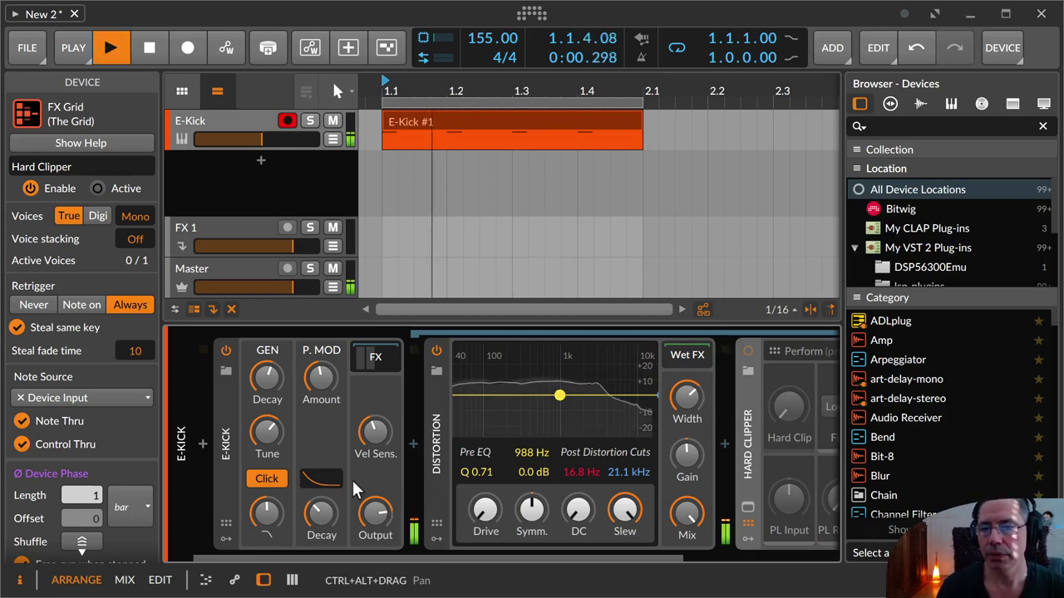
{"action": "left_click", "coordinate": [232, 407]}
Reset the E-Kick to its Default preset and insert a fresh Distortion after it
{"action": "right_click", "coordinate": [230, 405]}
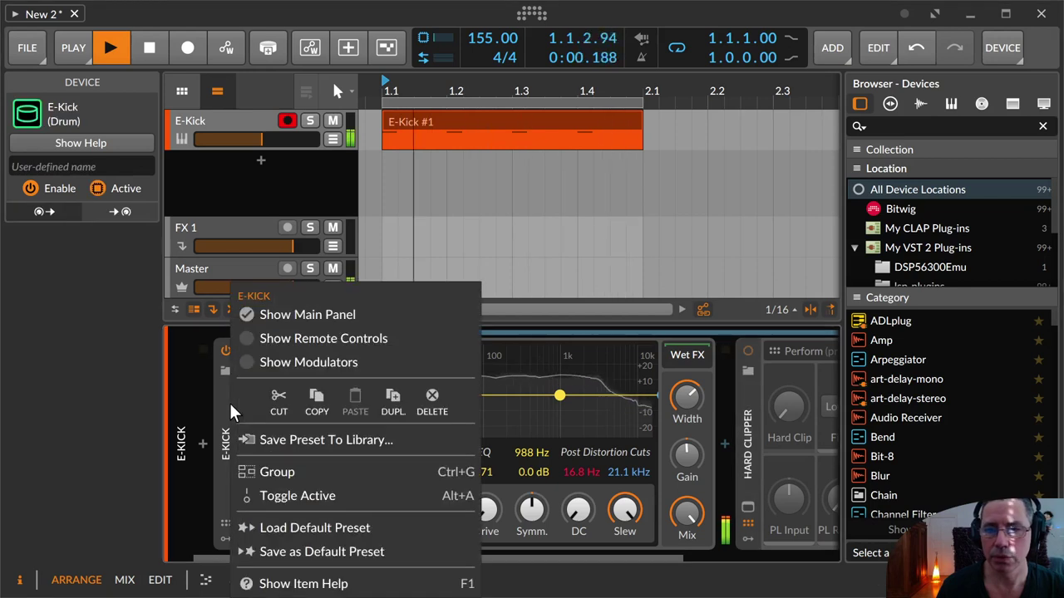
{"action": "left_click", "coordinate": [286, 527]}
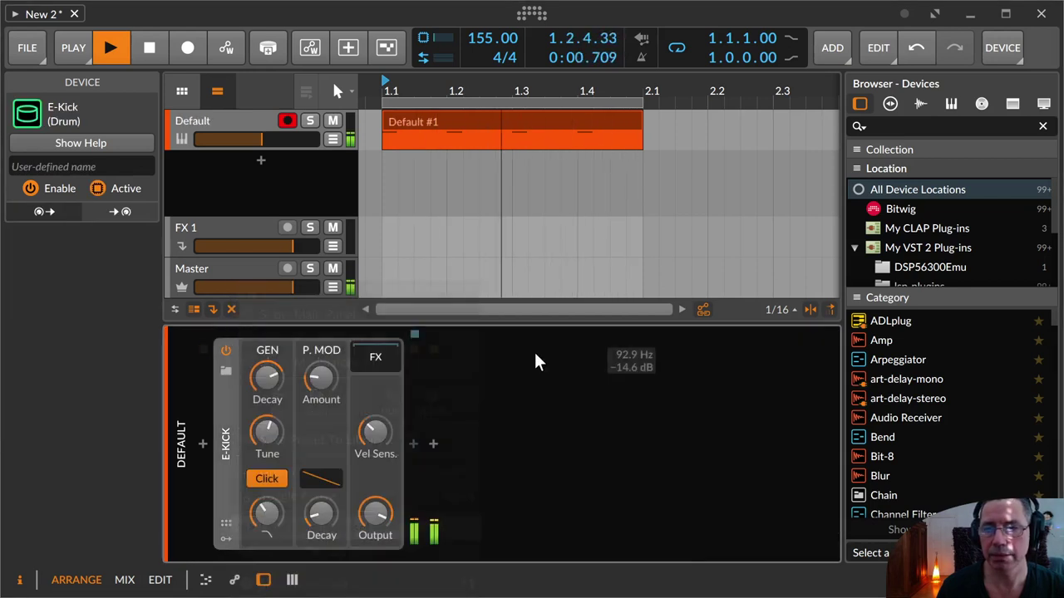
{"action": "left_click", "coordinate": [412, 441]}
{"action": "type", "text": "dist"}
{"action": "key", "text": "Return"}
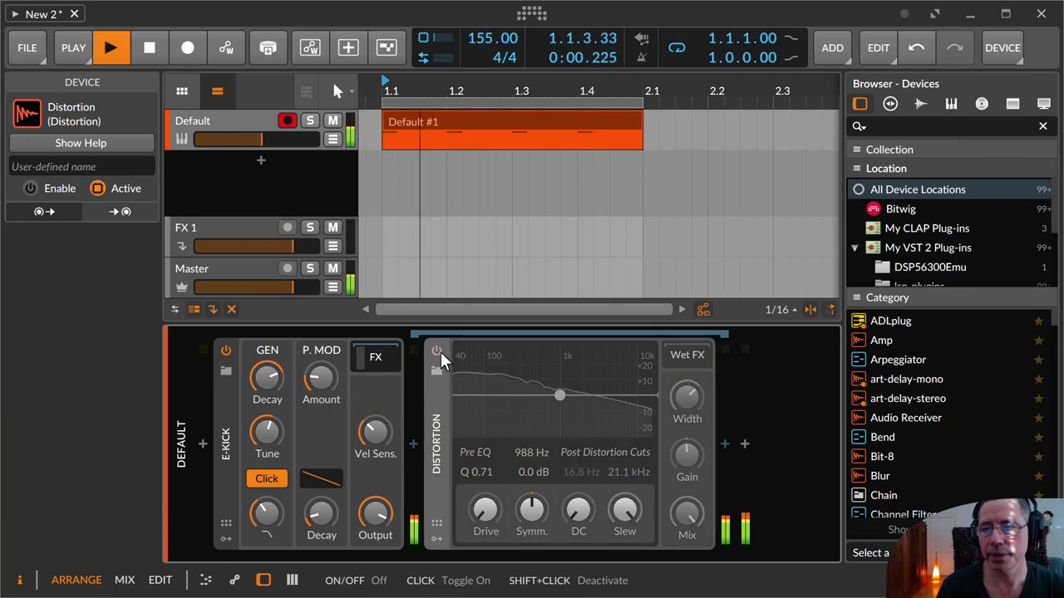
Drive Distortion to +22.5 dB, low-cut at 49.8 Hz, shorten E-Kick decay, narrow width, then stop
{"action": "left_click_drag", "start_coordinate": [485, 510], "coordinate": [486, 358]}
{"action": "left_click_drag", "start_coordinate": [575, 471], "coordinate": [575, 444]}
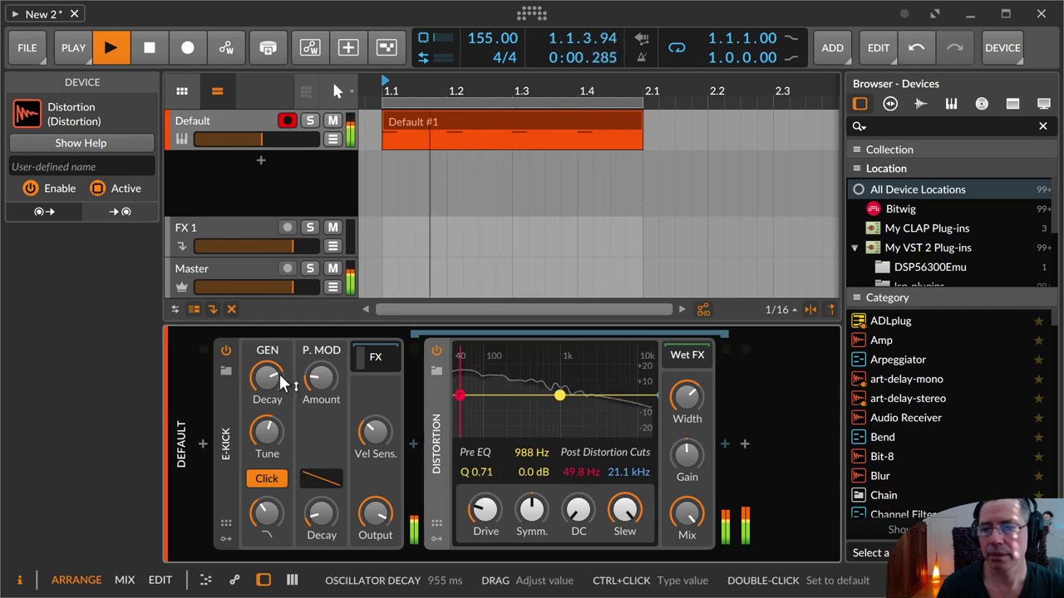
{"action": "left_click_drag", "start_coordinate": [267, 378], "coordinate": [267, 420]}
{"action": "left_click_drag", "start_coordinate": [683, 402], "coordinate": [683, 405]}
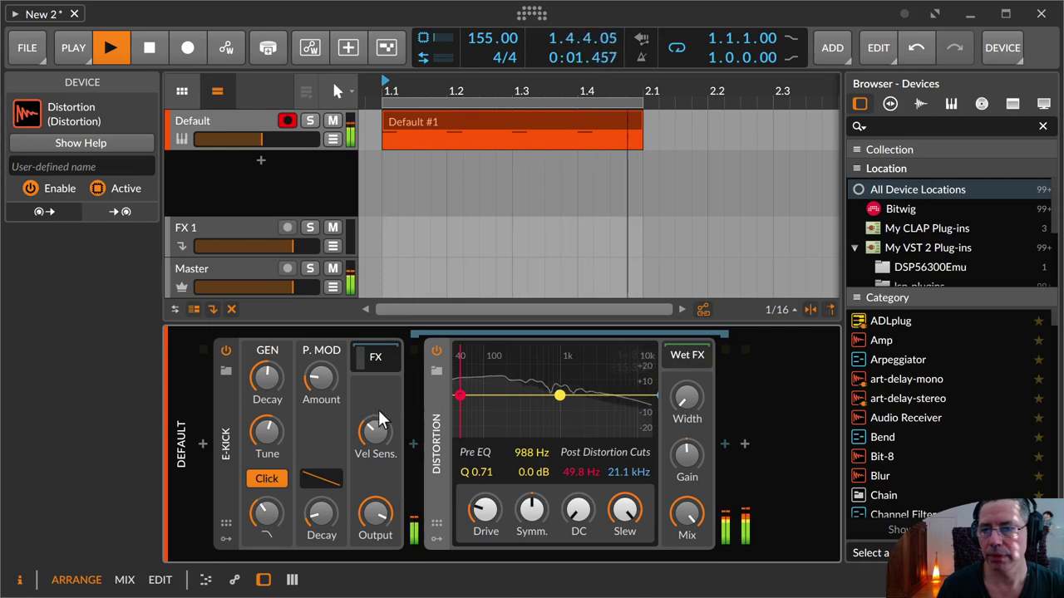
{"action": "mouse_move", "coordinate": [486, 513]}
{"action": "left_mouse_down"}
{"action": "mouse_move", "coordinate": [486, 476]}
{"action": "mouse_move", "coordinate": [486, 511]}
{"action": "left_mouse_up"}
{"action": "key", "text": "space"}
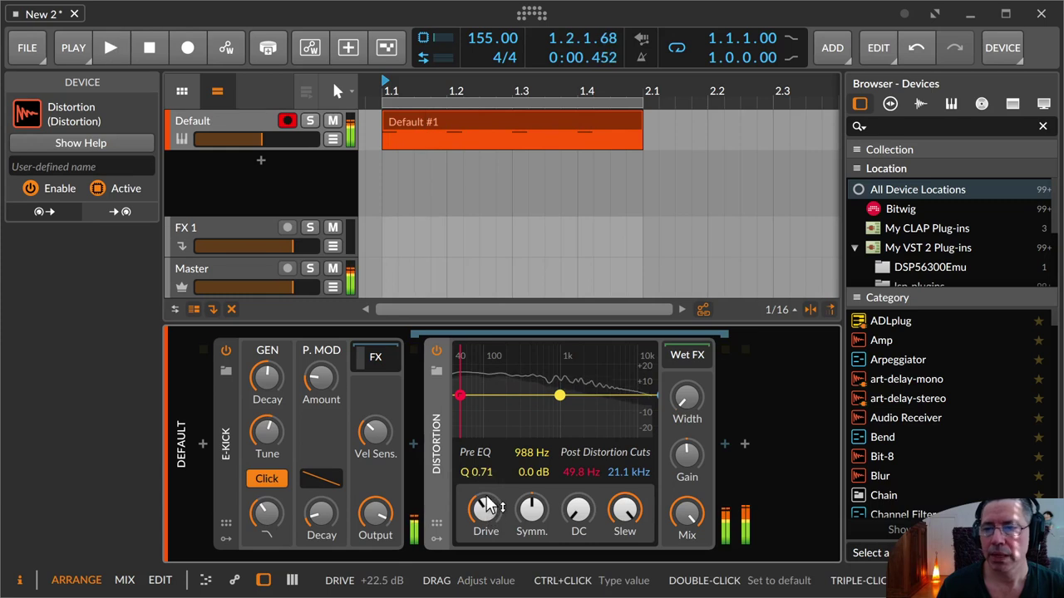
Set the Default kick track's volume to exactly 0 dB
{"action": "left_click", "coordinate": [237, 113]}
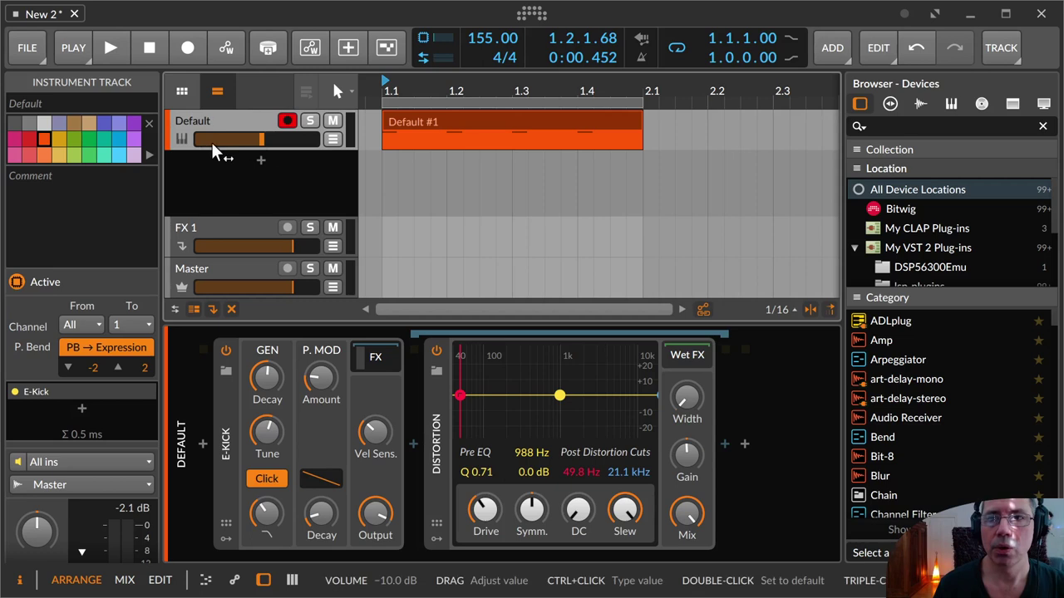
{"action": "left_click", "coordinate": [262, 138], "text": "ctrl"}
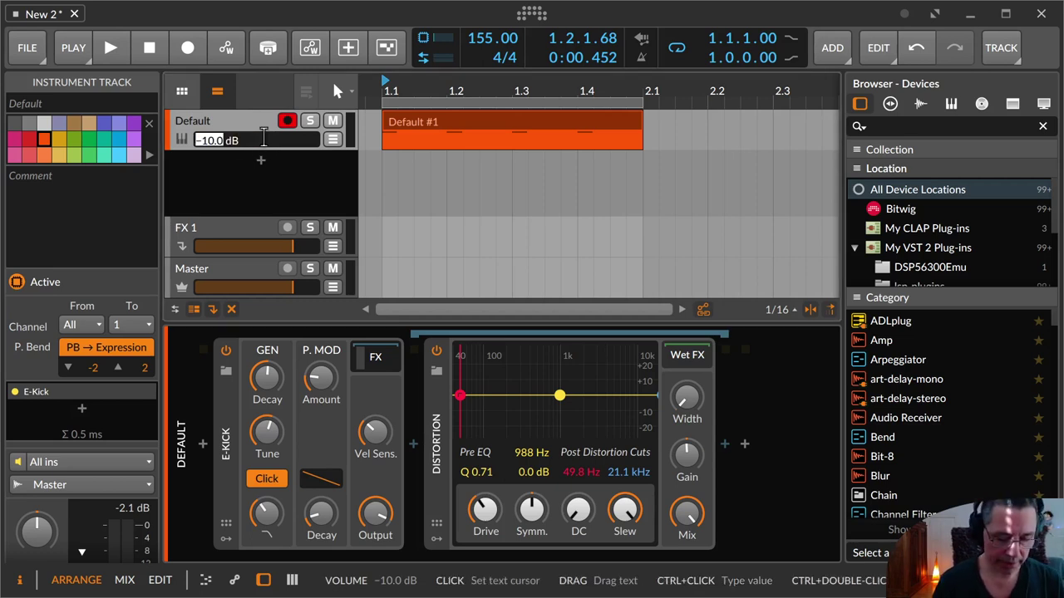
{"action": "type", "text": "0"}
{"action": "key", "text": "Return"}
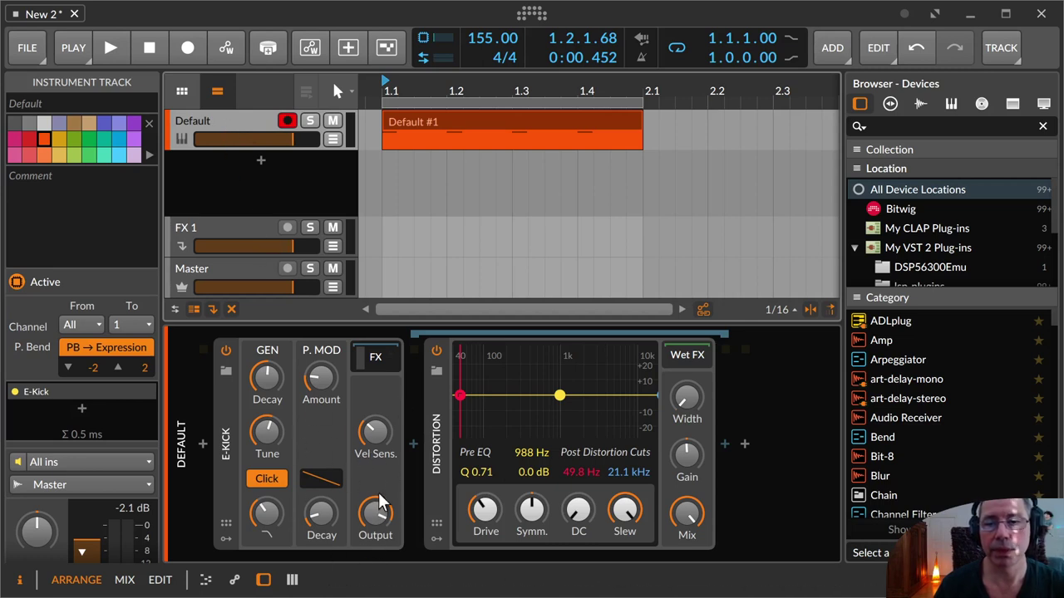
Audition the kick and raise the E-Kick output from -10.0 dB to -4.2 dB
{"action": "key", "text": "space"}
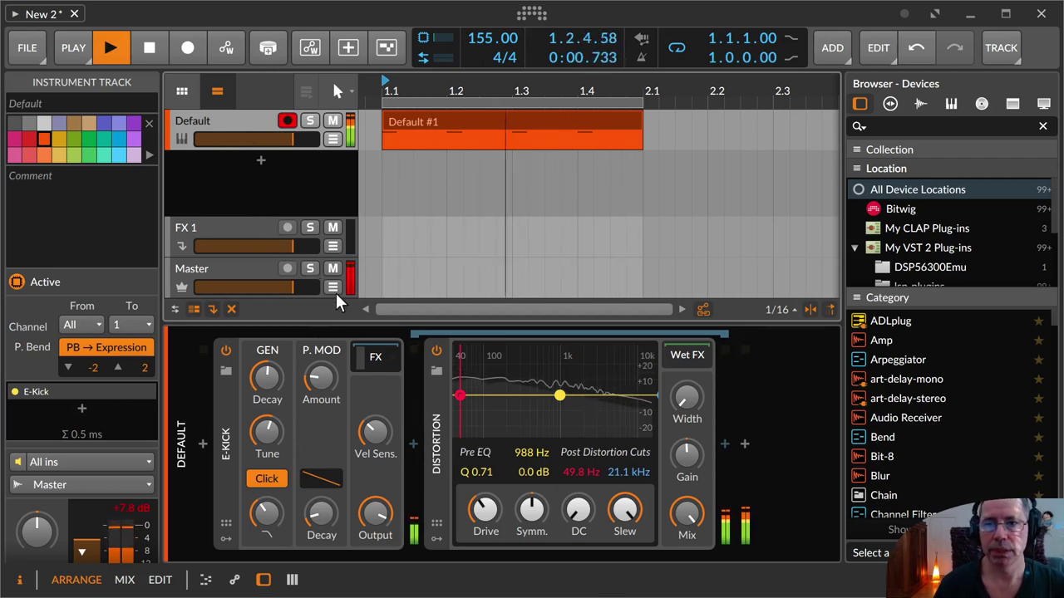
{"action": "key", "text": "space"}
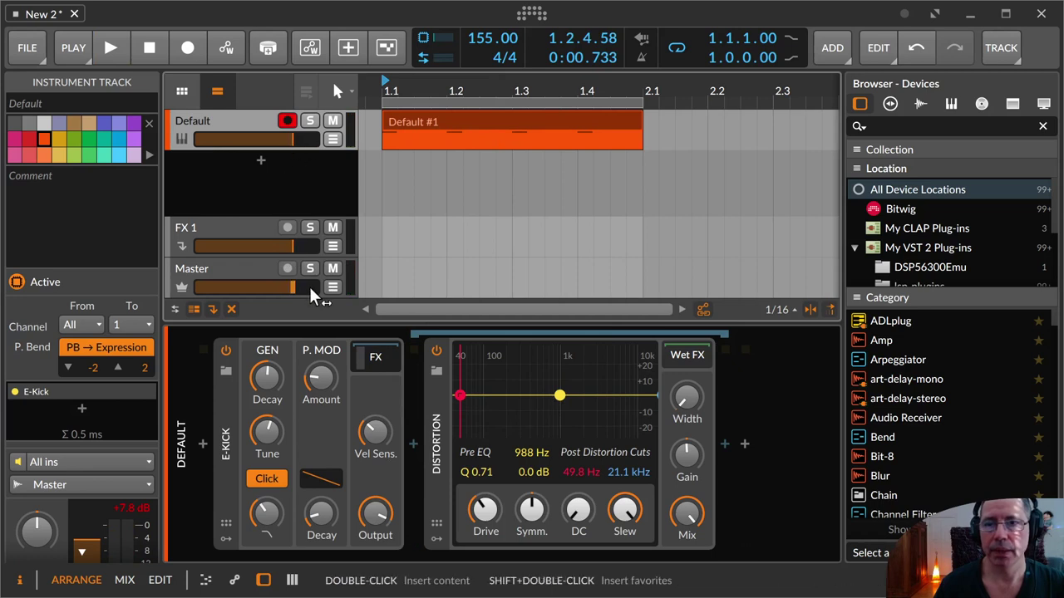
{"action": "key", "text": "space"}
{"action": "key", "text": "space"}
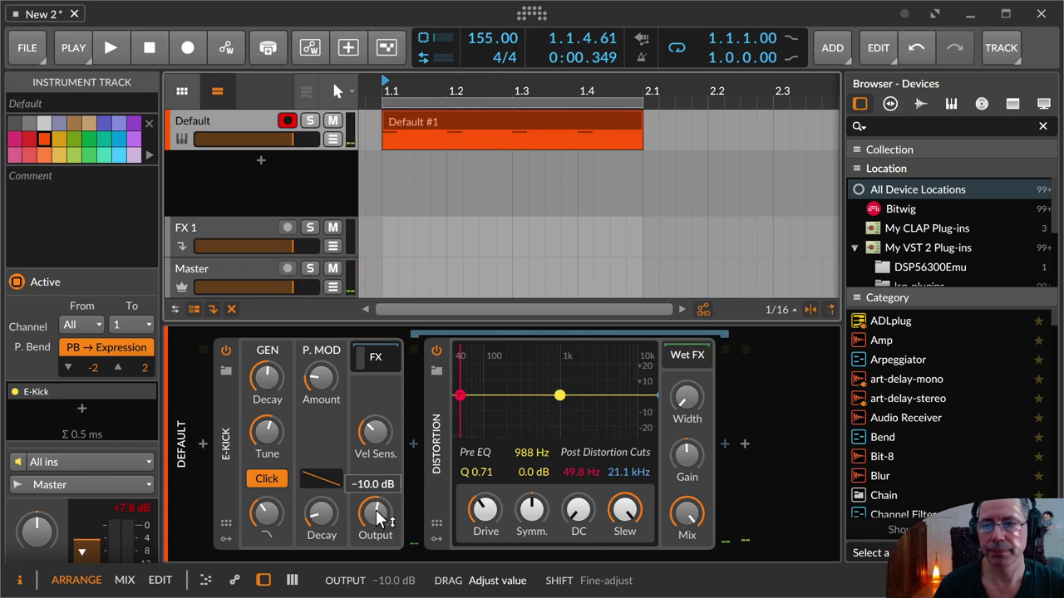
{"action": "key", "text": "space"}
{"action": "left_click_drag", "start_coordinate": [375, 513], "coordinate": [374, 476]}
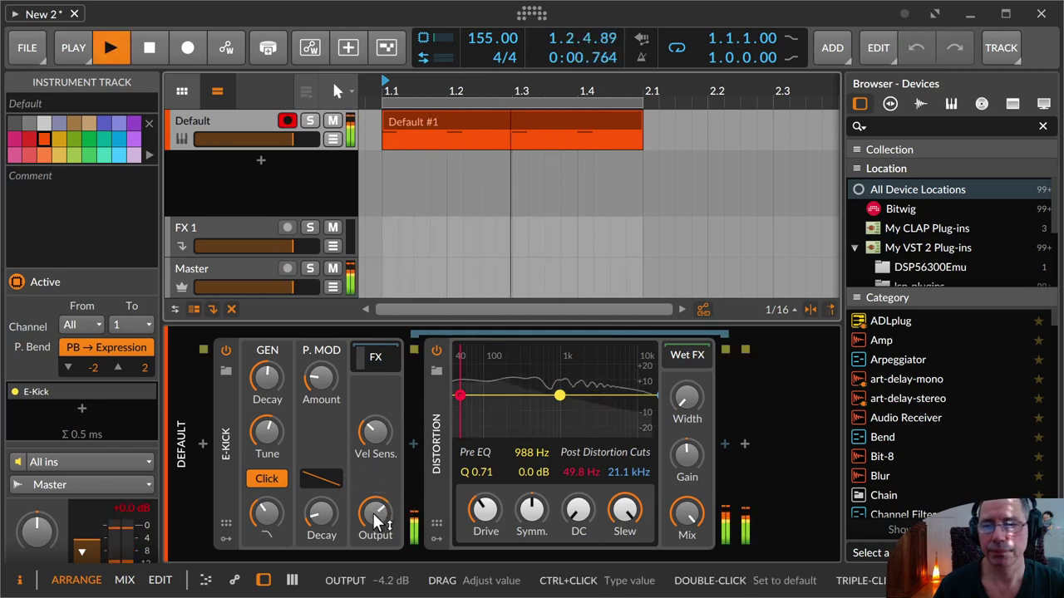
{"action": "key", "text": "space"}
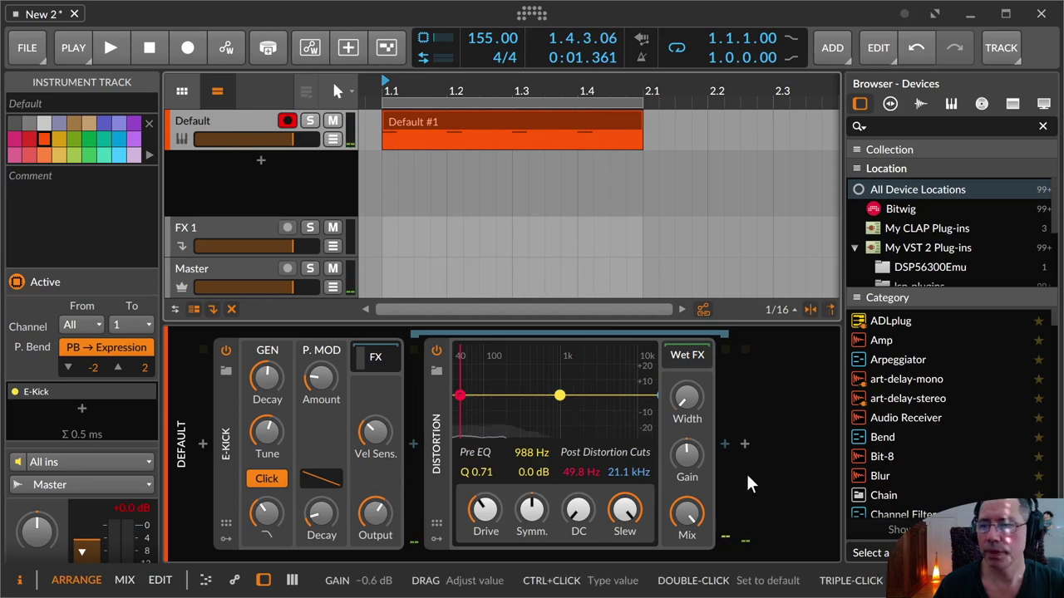
Insert a Peak Limiter after the Distortion by searching 'peak'
{"action": "left_click", "coordinate": [742, 443]}
{"action": "type", "text": "pea"}
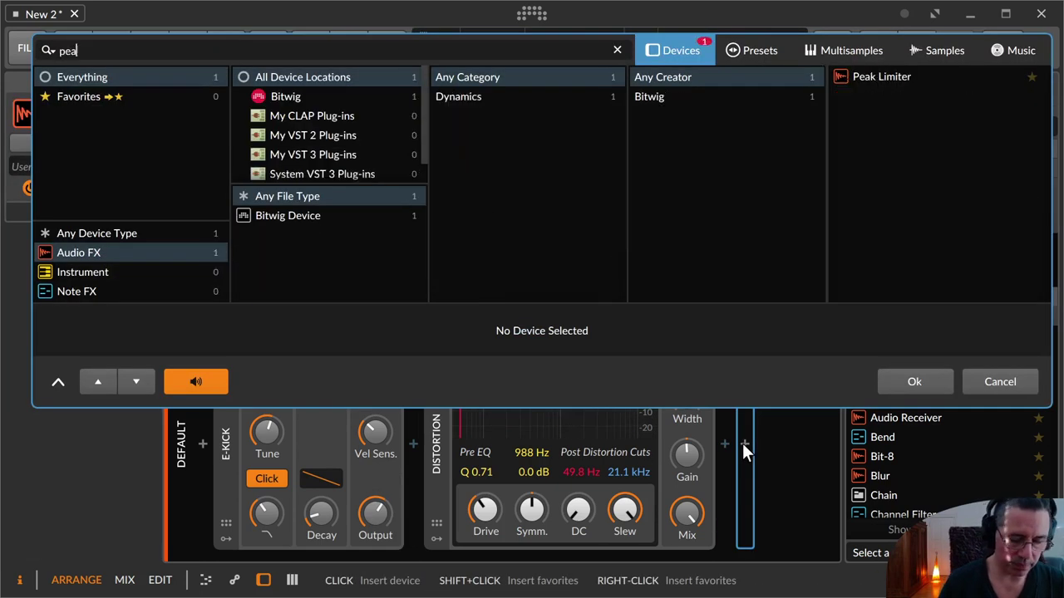
{"action": "type", "text": "k"}
{"action": "key", "text": "Down"}
{"action": "key", "text": "Return"}
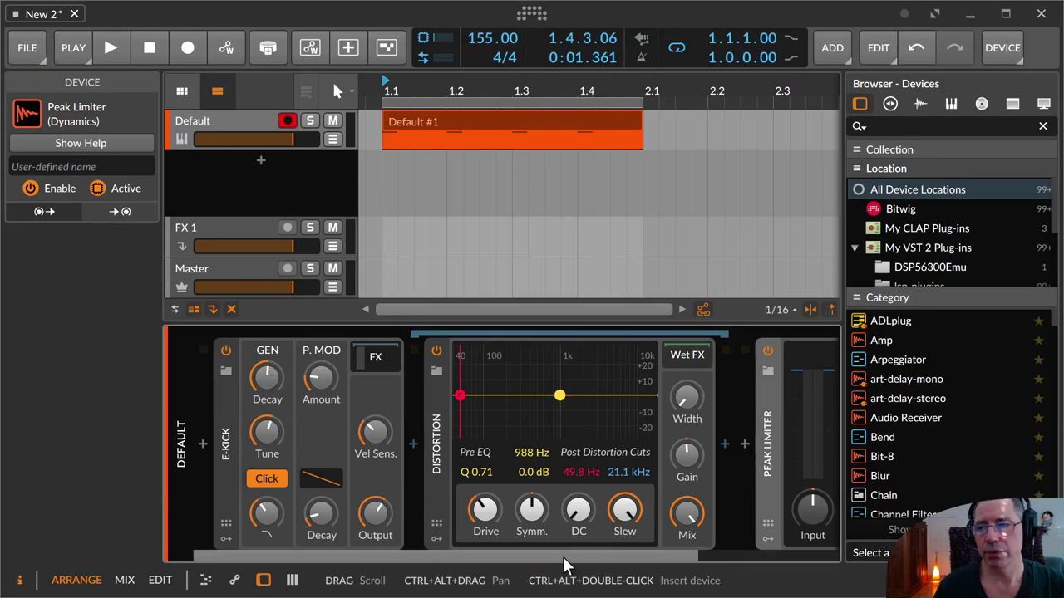
Scroll the device chain, start playback and show the Master track's devices
{"action": "left_click_drag", "start_coordinate": [562, 557], "coordinate": [716, 551]}
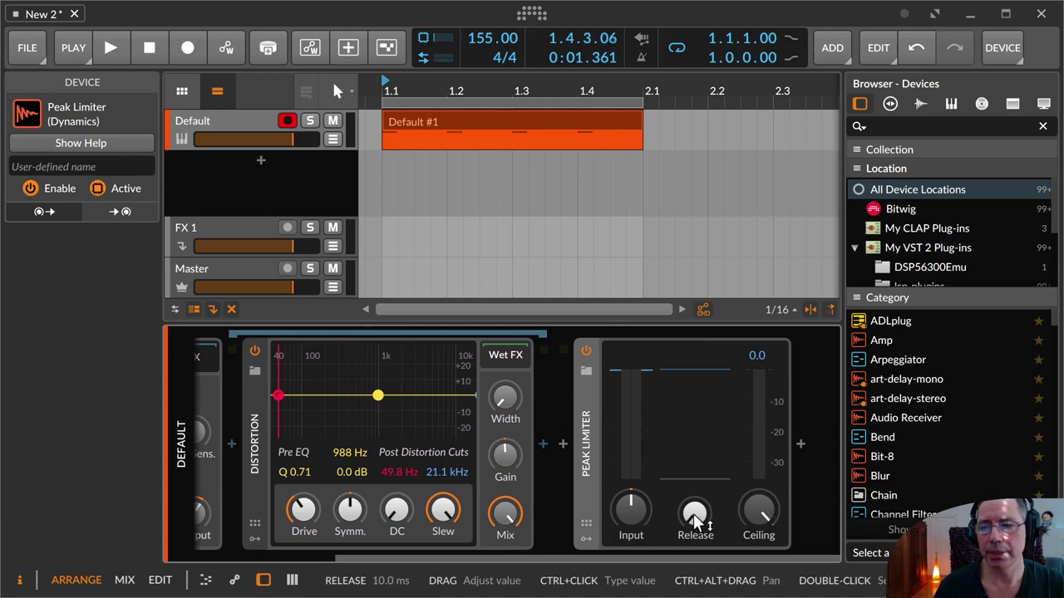
{"action": "left_click_drag", "start_coordinate": [667, 553], "coordinate": [232, 449]}
{"action": "key", "text": "space"}
{"action": "left_click", "coordinate": [239, 266]}
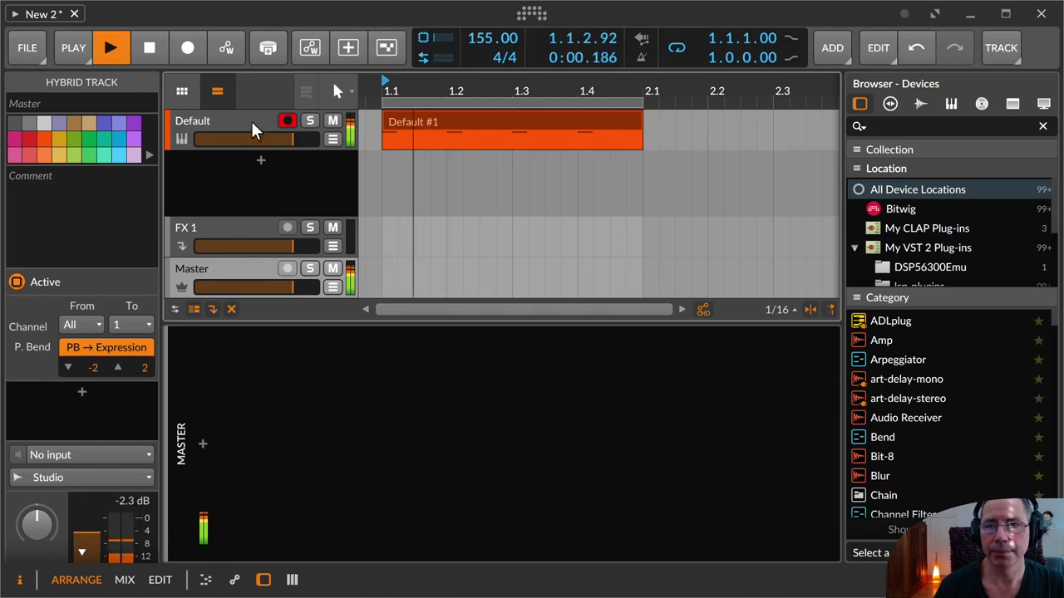
On the Default track, lower the E-Kick click filter and turn the Click layer off
{"action": "left_click", "coordinate": [251, 121]}
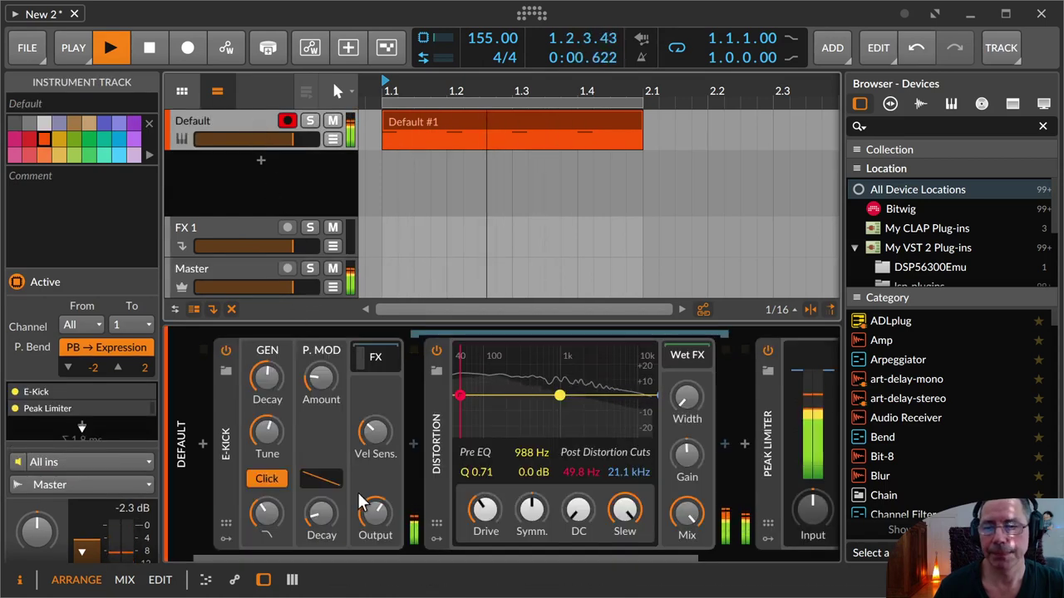
{"action": "mouse_move", "coordinate": [485, 510]}
{"action": "left_mouse_down"}
{"action": "mouse_move", "coordinate": [485, 465]}
{"action": "mouse_move", "coordinate": [485, 514]}
{"action": "left_mouse_up"}
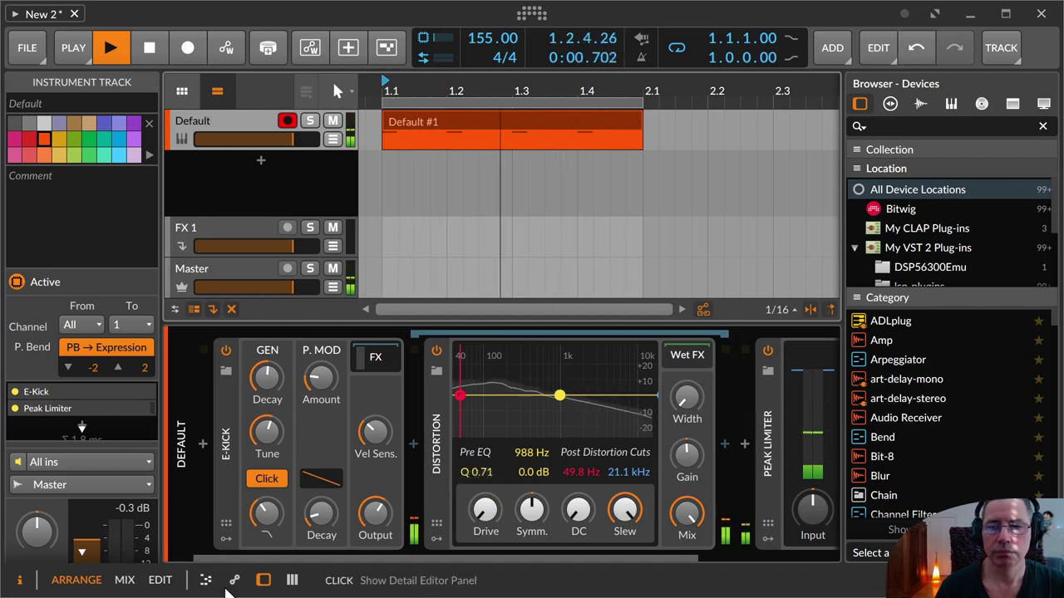
{"action": "left_click_drag", "start_coordinate": [267, 477], "coordinate": [266, 492]}
{"action": "left_click", "coordinate": [267, 478]}
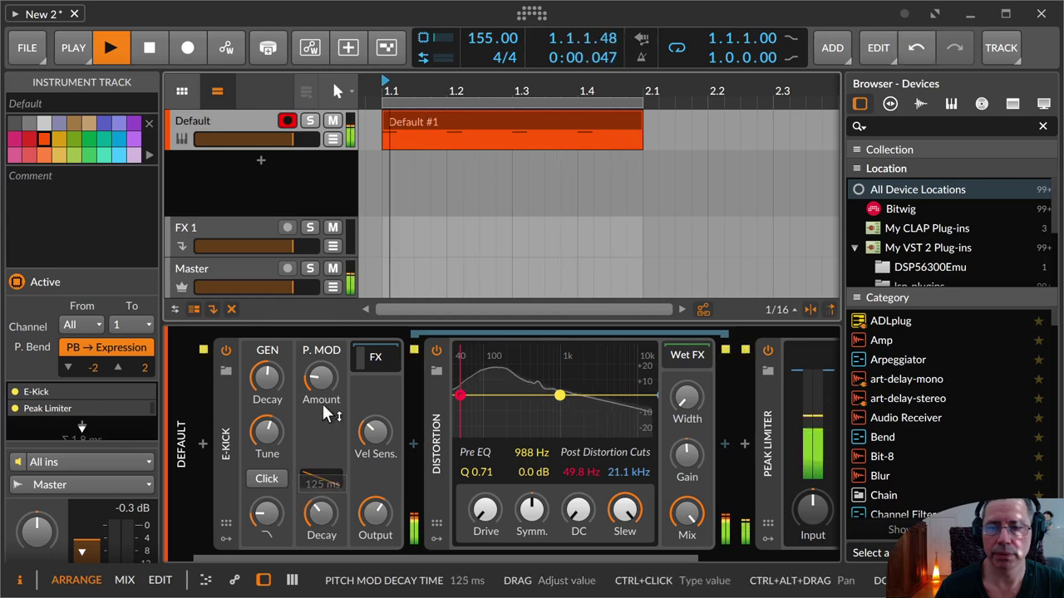
Set pitch-mod amount to +53.07 st with shorter decay, drop Drive to +4.1 dB, stop playback
{"action": "left_click_drag", "start_coordinate": [323, 406], "coordinate": [322, 385]}
{"action": "left_click_drag", "start_coordinate": [322, 513], "coordinate": [281, 499]}
{"action": "mouse_move", "coordinate": [486, 511]}
{"action": "left_mouse_down"}
{"action": "mouse_move", "coordinate": [486, 471]}
{"action": "mouse_move", "coordinate": [486, 497]}
{"action": "left_mouse_up"}
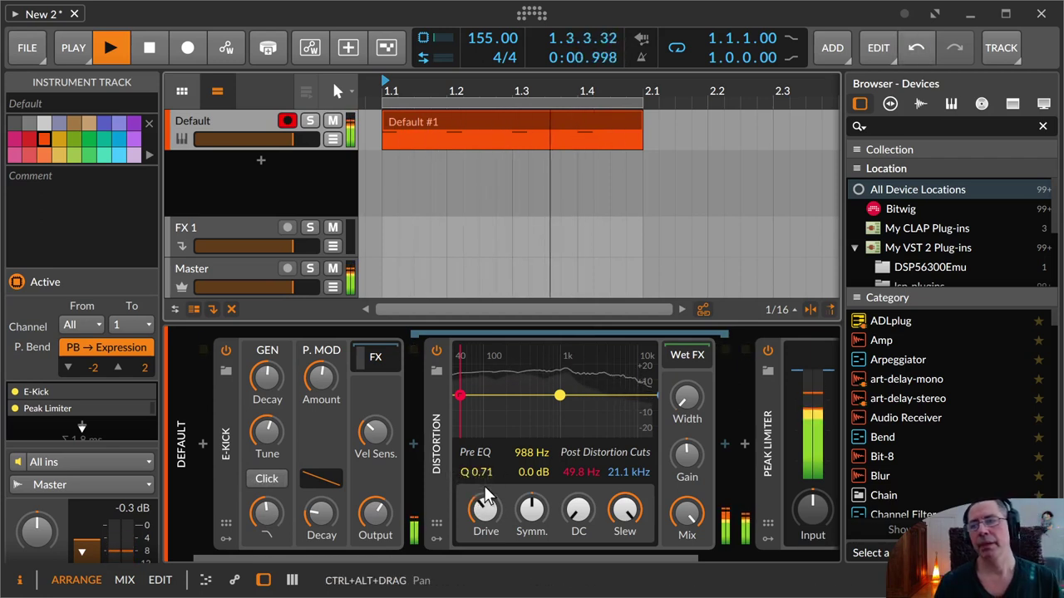
{"action": "key", "text": "space"}
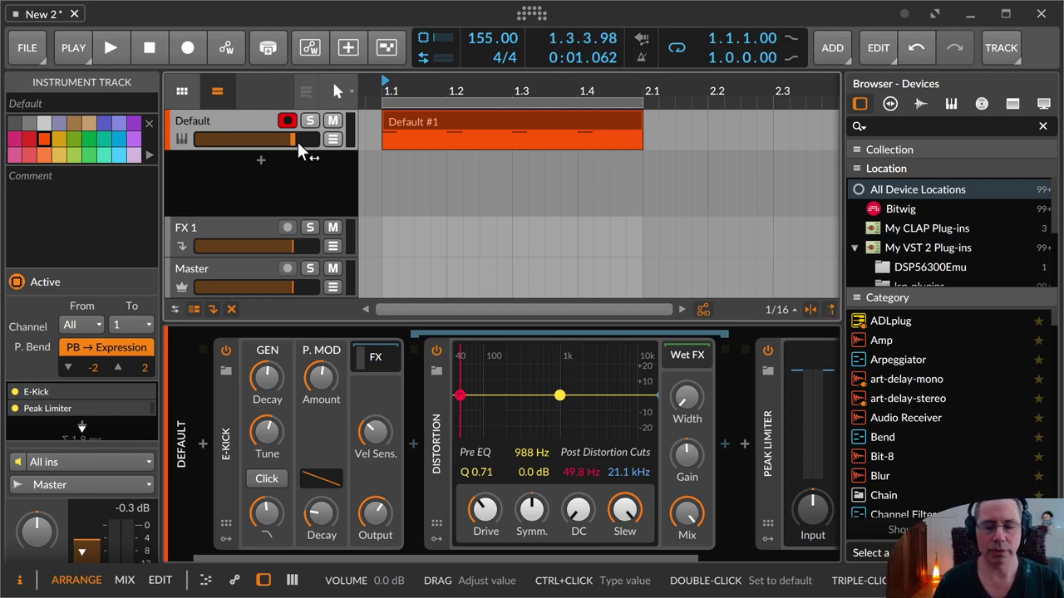
Add an empty Inst 2 track and reset the Default kick track's volume to -10.0 dB
{"action": "double_click", "coordinate": [291, 183]}
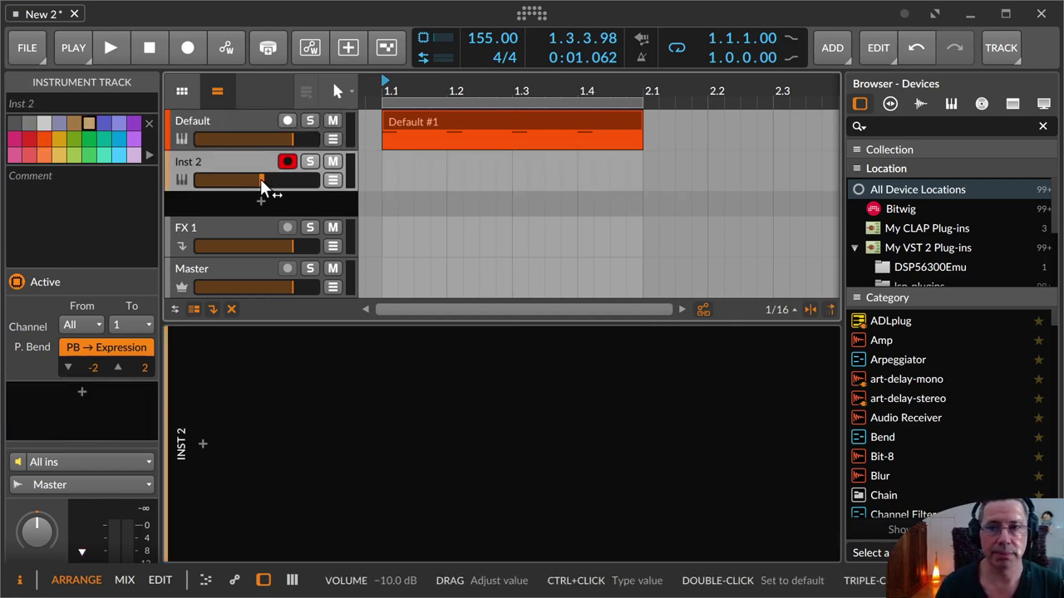
{"action": "left_click", "coordinate": [254, 125]}
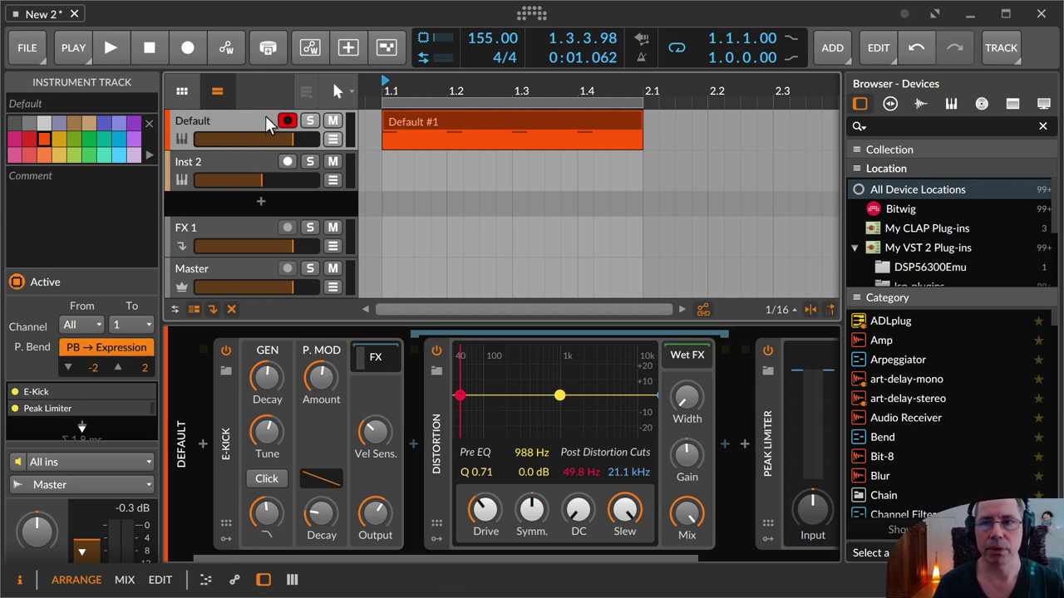
{"action": "double_click", "coordinate": [292, 139]}
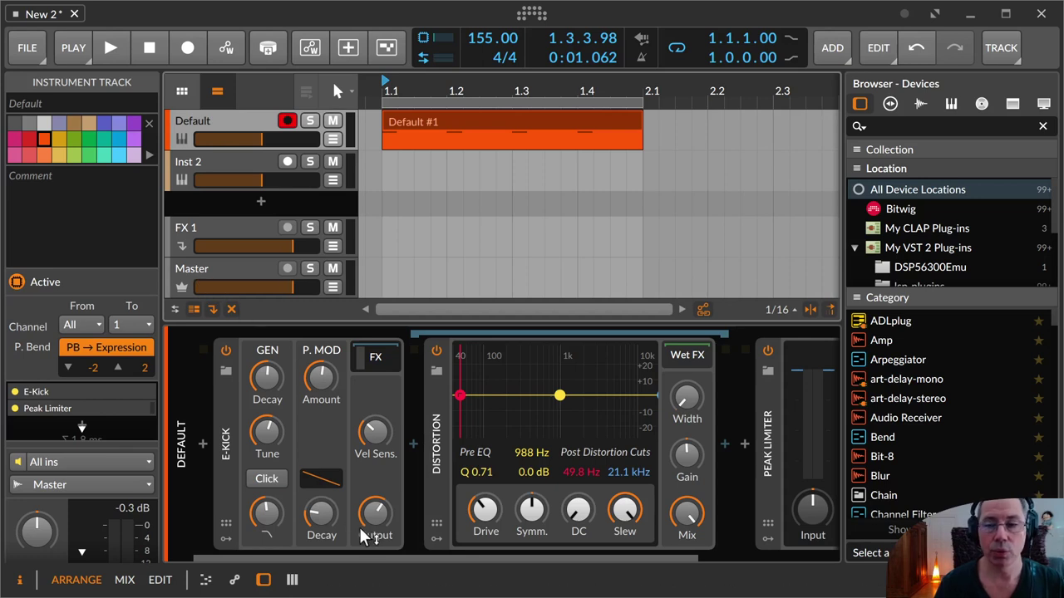
Raise the E-Kick output to about +3.1 dB while listening to the kick clip
{"action": "key", "text": "space"}
{"action": "left_click_drag", "start_coordinate": [372, 522], "coordinate": [373, 482]}
{"action": "key", "text": "space"}
{"action": "left_click", "coordinate": [497, 108]}
{"action": "right_click", "coordinate": [496, 108]}
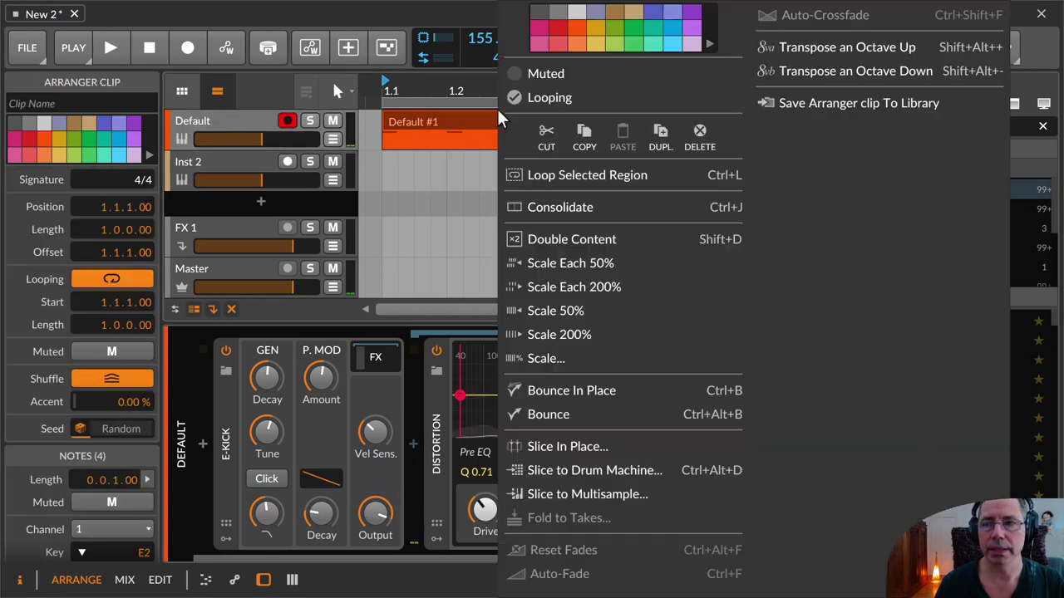
{"action": "left_click", "coordinate": [549, 414]}
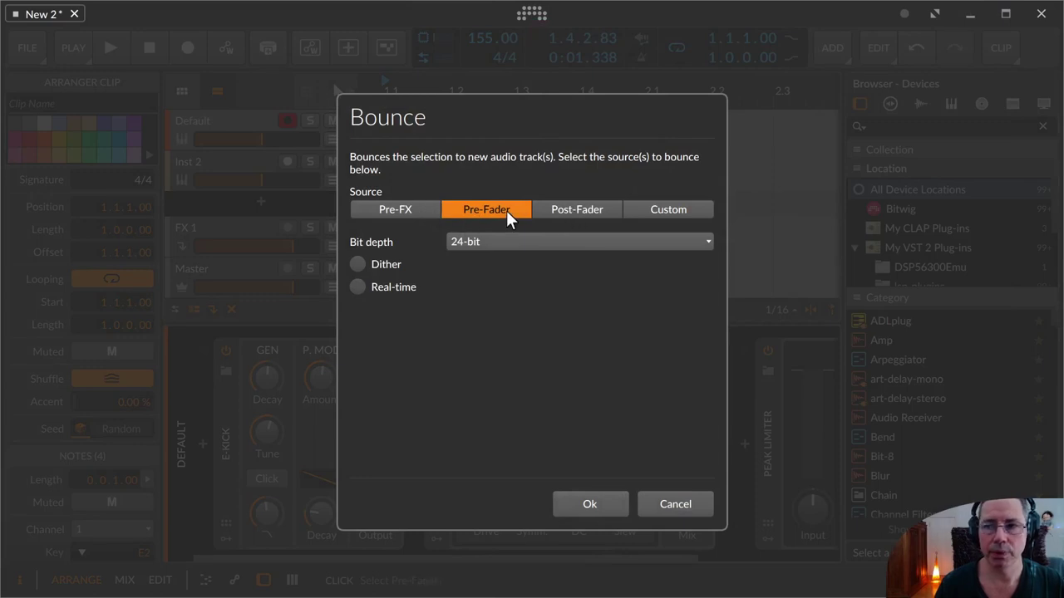
{"action": "left_click", "coordinate": [656, 502]}
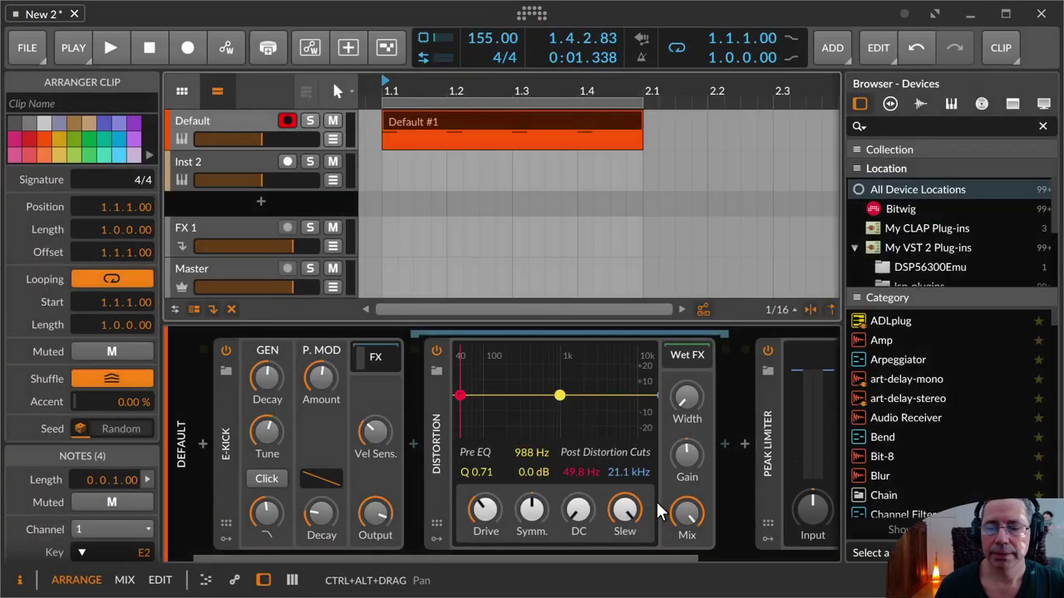